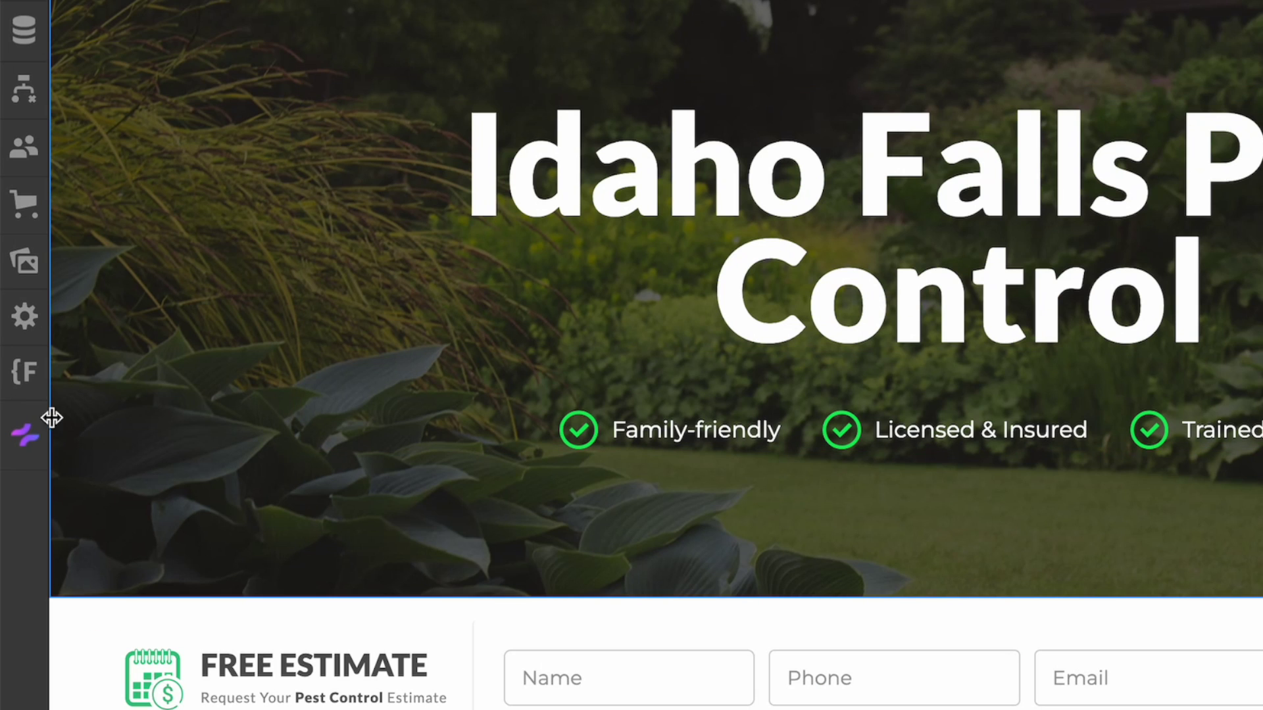
Step: Show Semflow's SEO audit for the Home page, scoring 54% with the meta description checks failing
{"action": "left_click", "coordinate": [25, 444]}
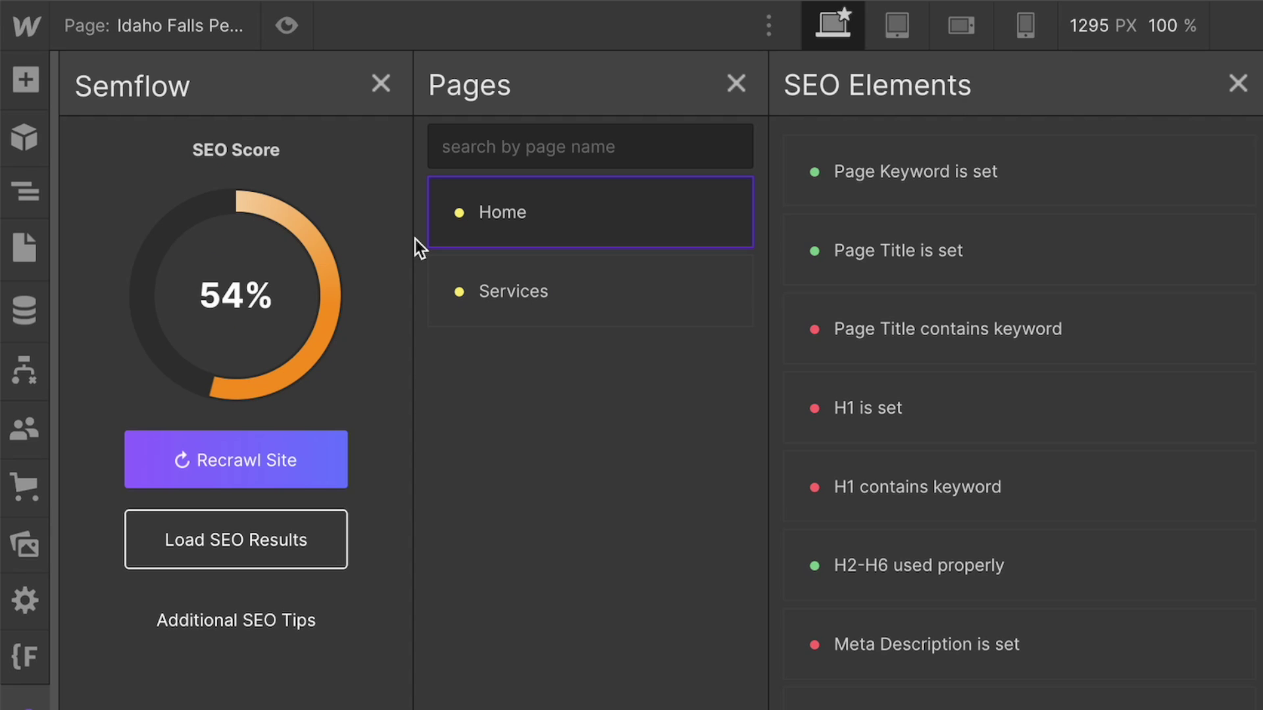
{"action": "left_click", "coordinate": [512, 266]}
Step: Show the Home page keyword recommendation, set to 'Idaho Falls Pest Control'
{"action": "left_click", "coordinate": [511, 220]}
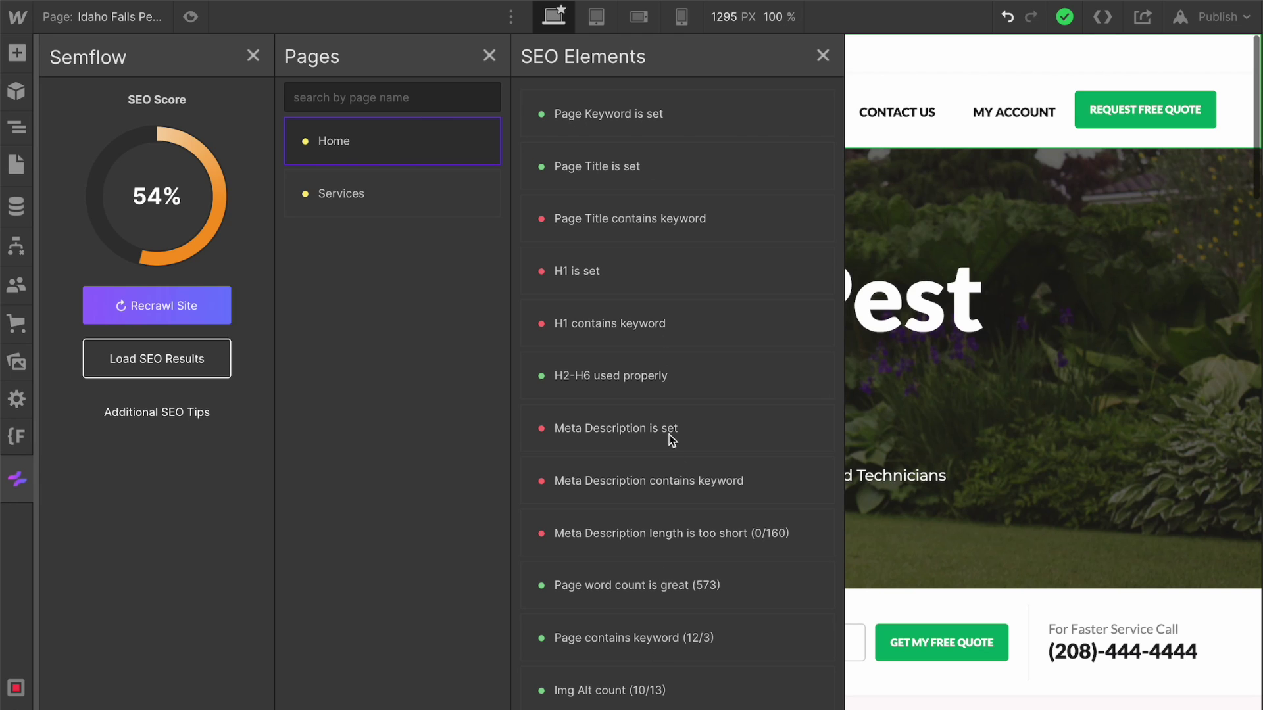
{"action": "left_click", "coordinate": [634, 117]}
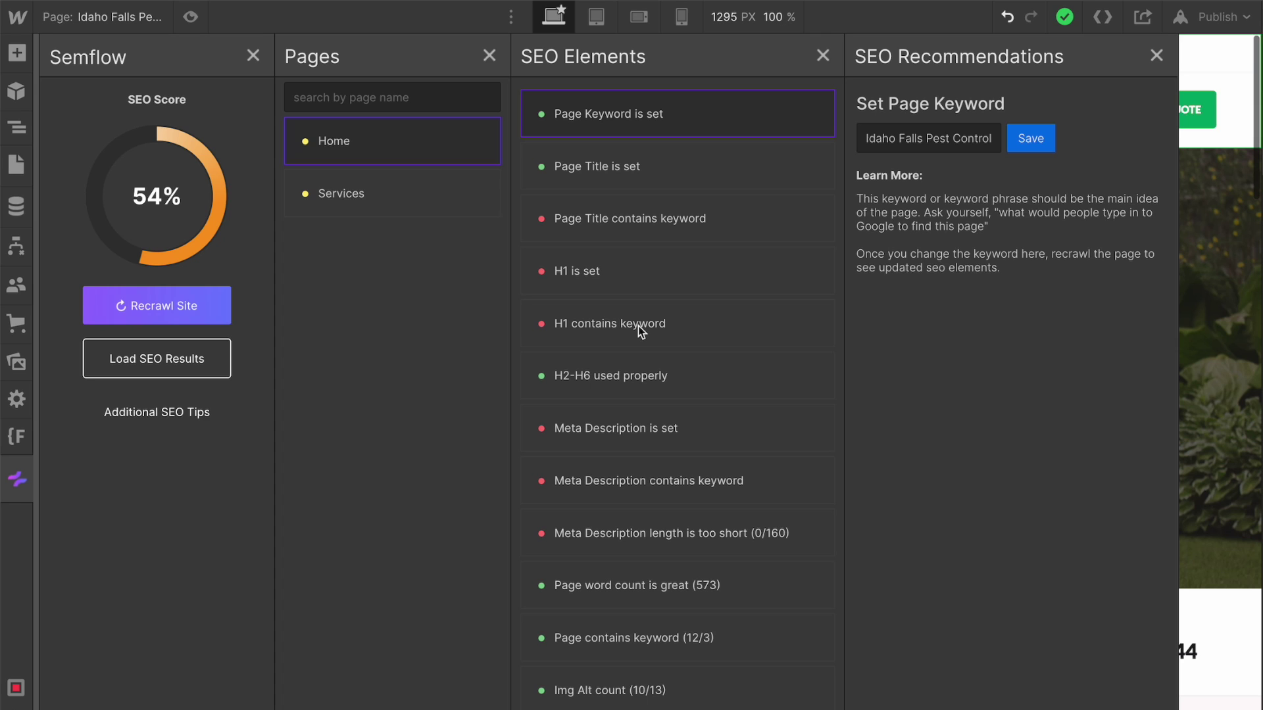
Step: Compare the page title recommendation with the Home page's current title 'Pest Control'
{"action": "left_click", "coordinate": [611, 176]}
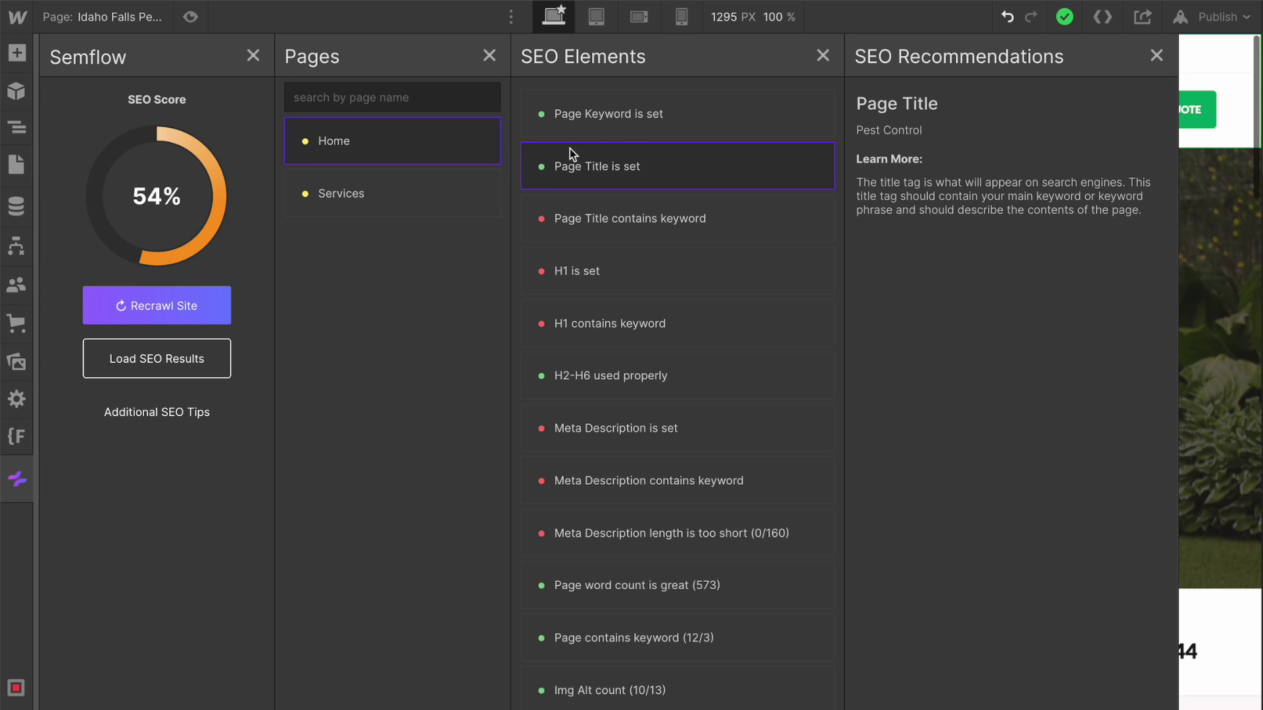
{"action": "left_click", "coordinate": [18, 166]}
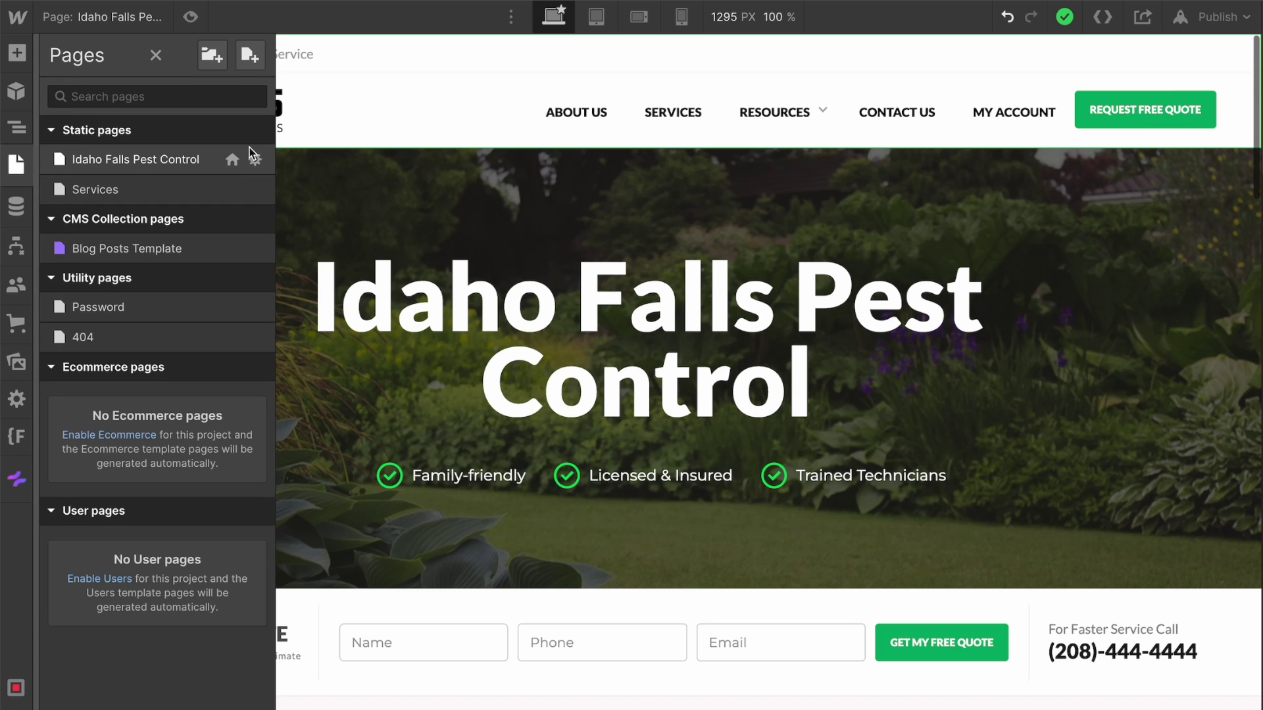
{"action": "left_click", "coordinate": [254, 159]}
{"action": "scroll", "coordinate": [503, 460], "scroll_direction": "down", "scroll_amount": 3}
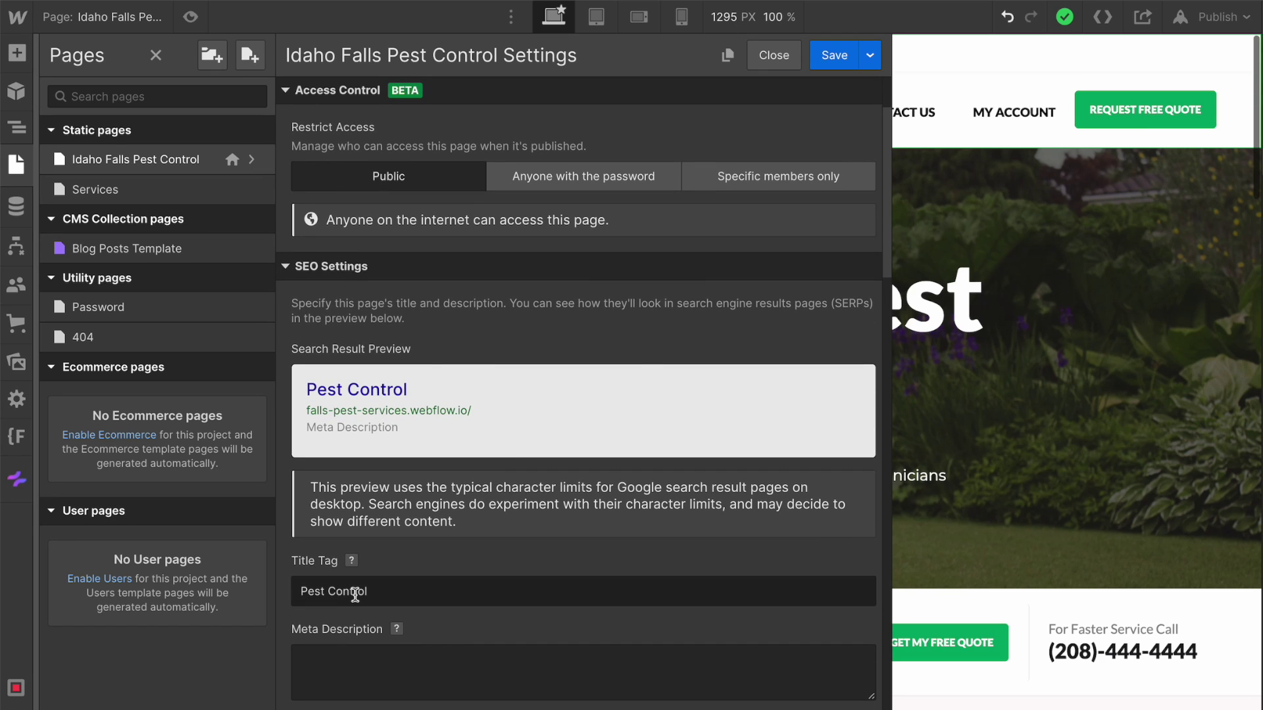
Step: Copy the page keyword 'Idaho Falls Pest Control' from Semflow's keyword setting
{"action": "left_click", "coordinate": [17, 480]}
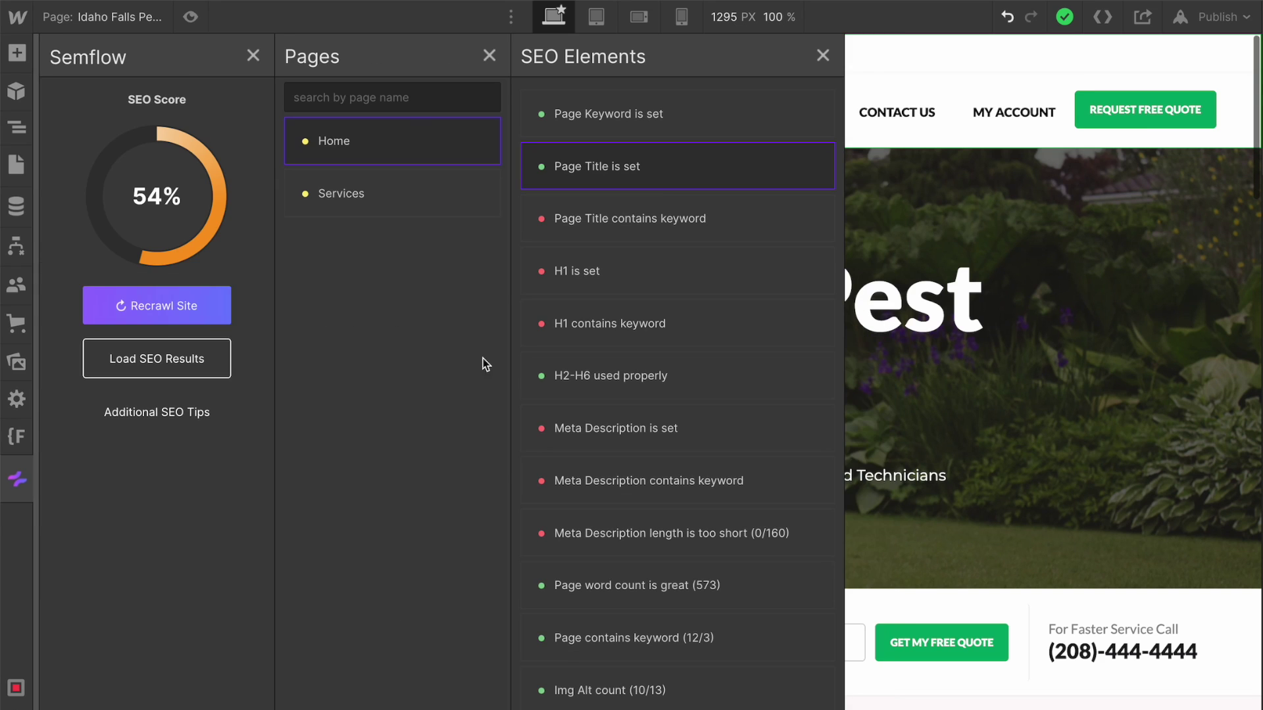
{"action": "left_click", "coordinate": [593, 229]}
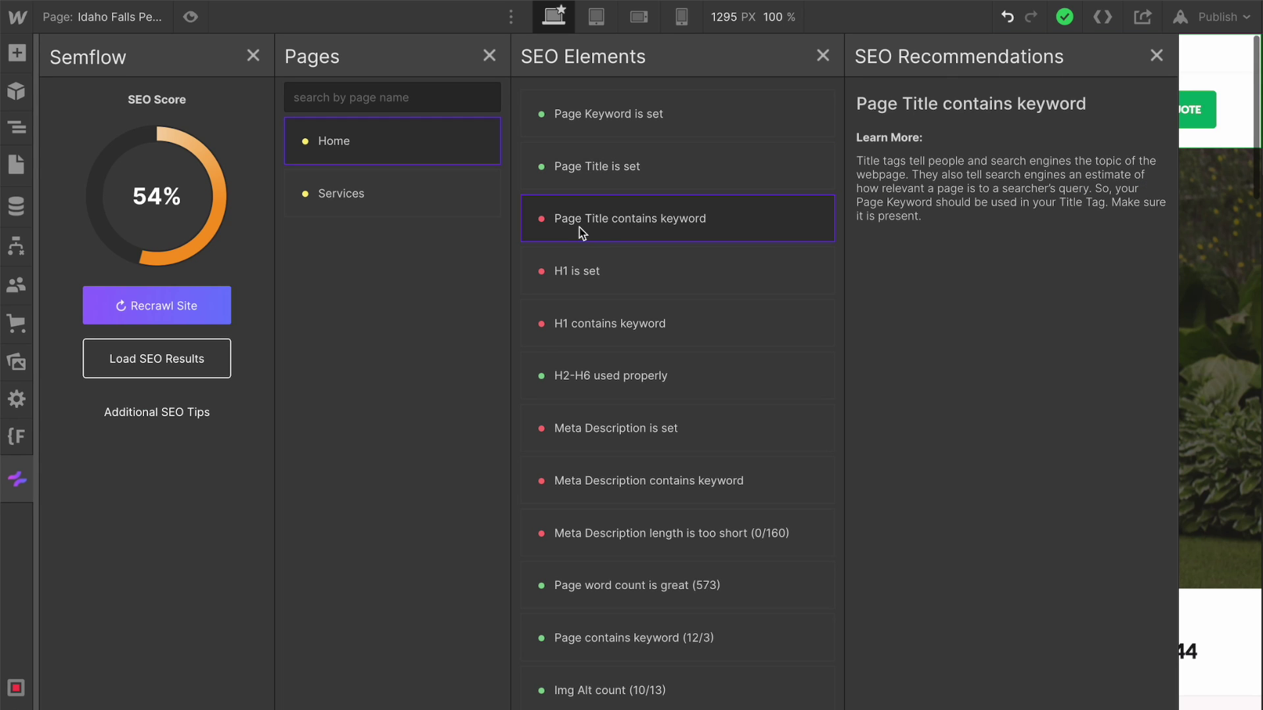
{"action": "left_click", "coordinate": [626, 115]}
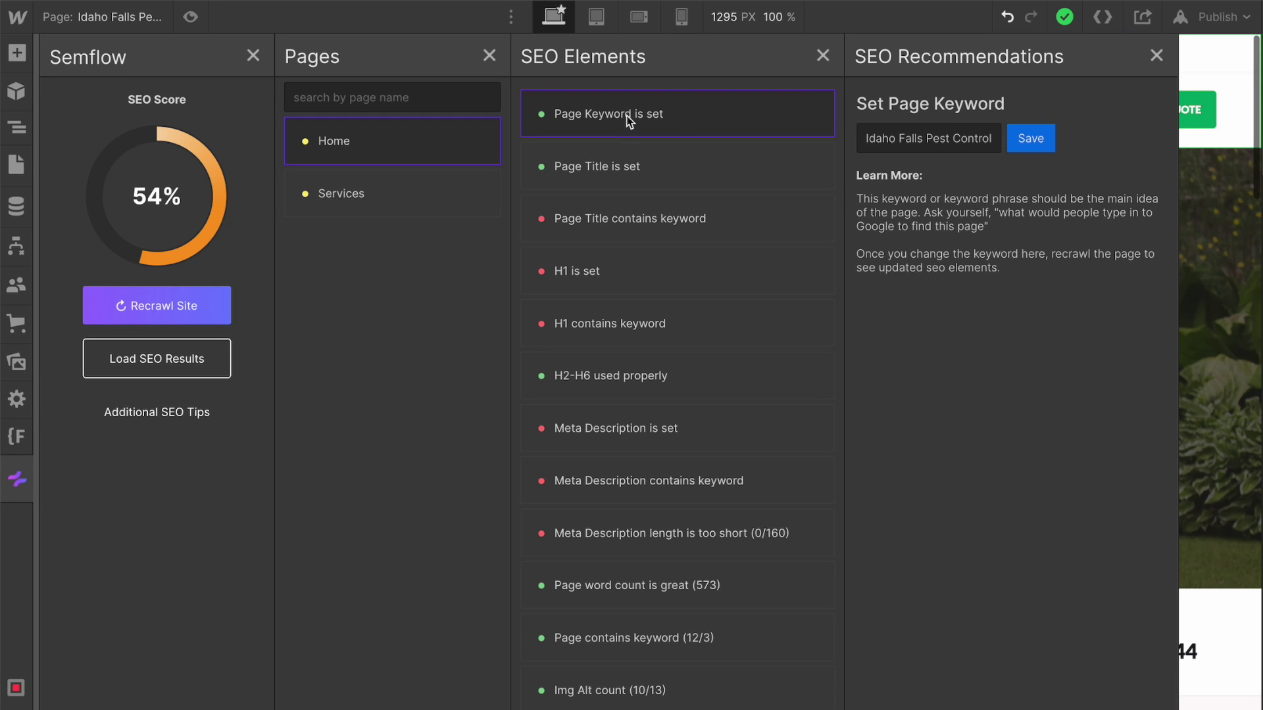
{"action": "triple_click", "coordinate": [945, 140]}
{"action": "key", "text": "ctrl+c"}
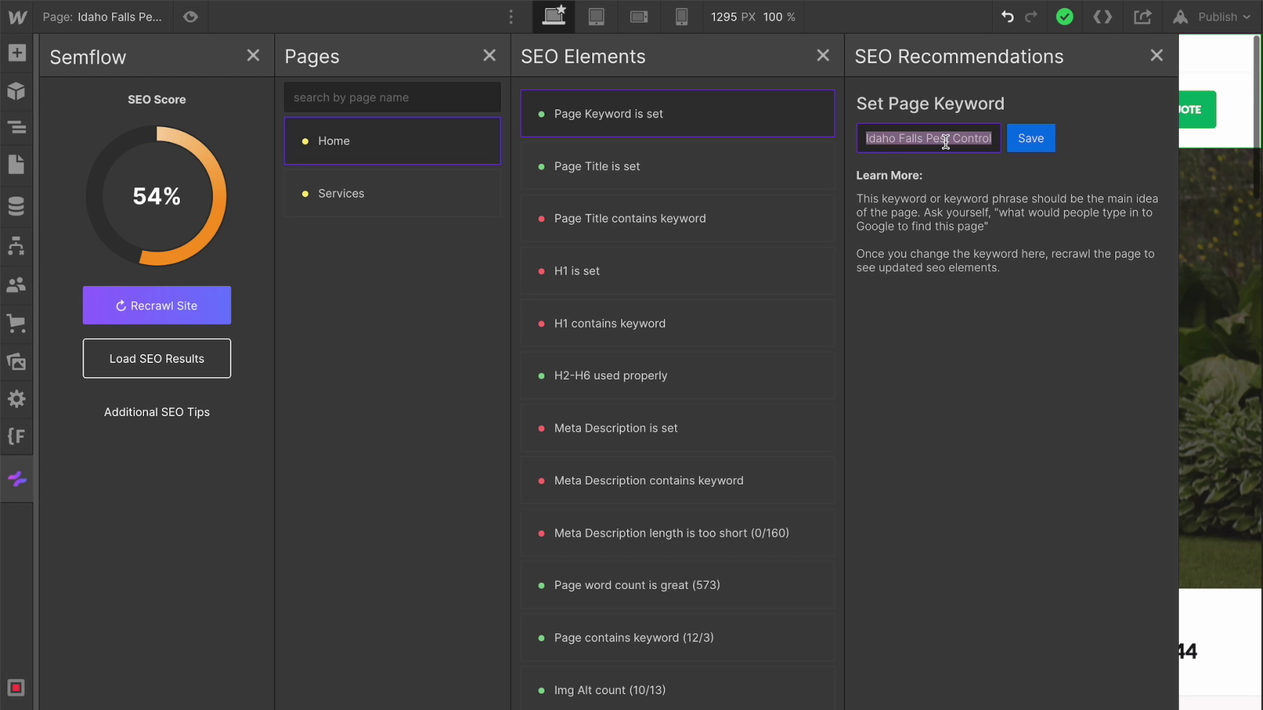
{"action": "left_click", "coordinate": [17, 165]}
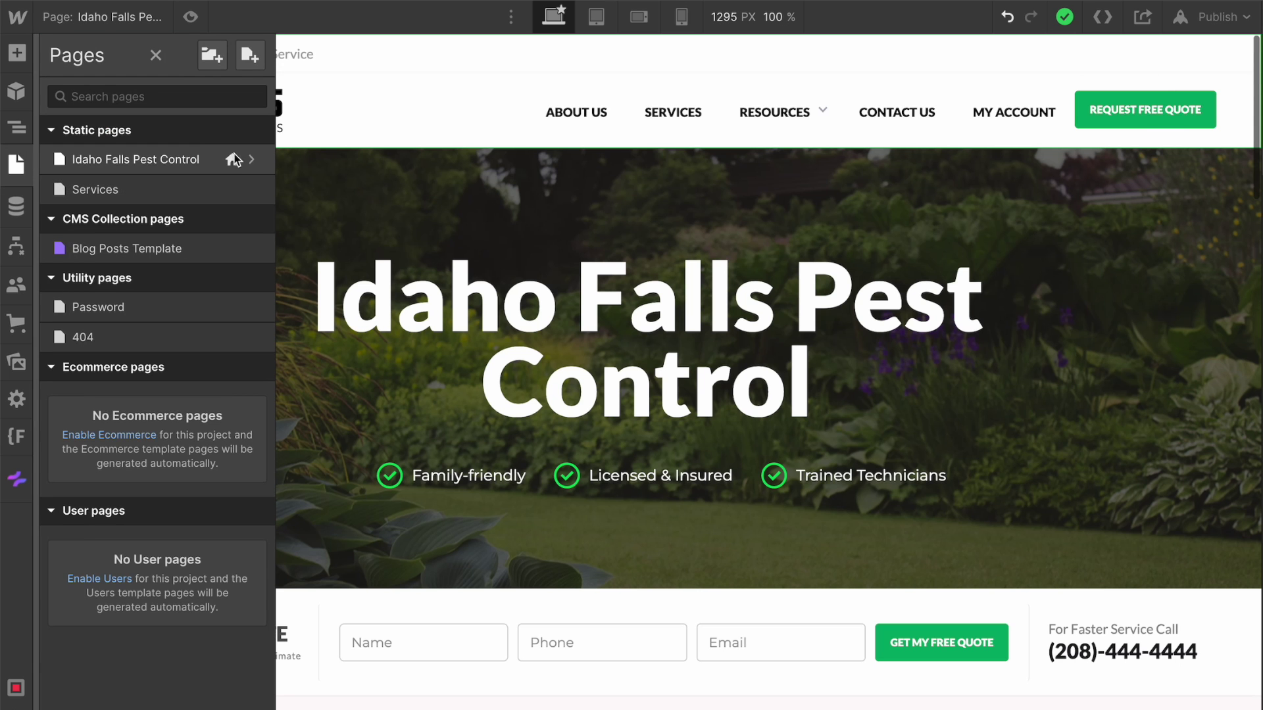
Step: Set the Home page title tag to 'Idaho Falls Pest Control | Falls Pest Services' and save it
{"action": "left_click", "coordinate": [254, 160]}
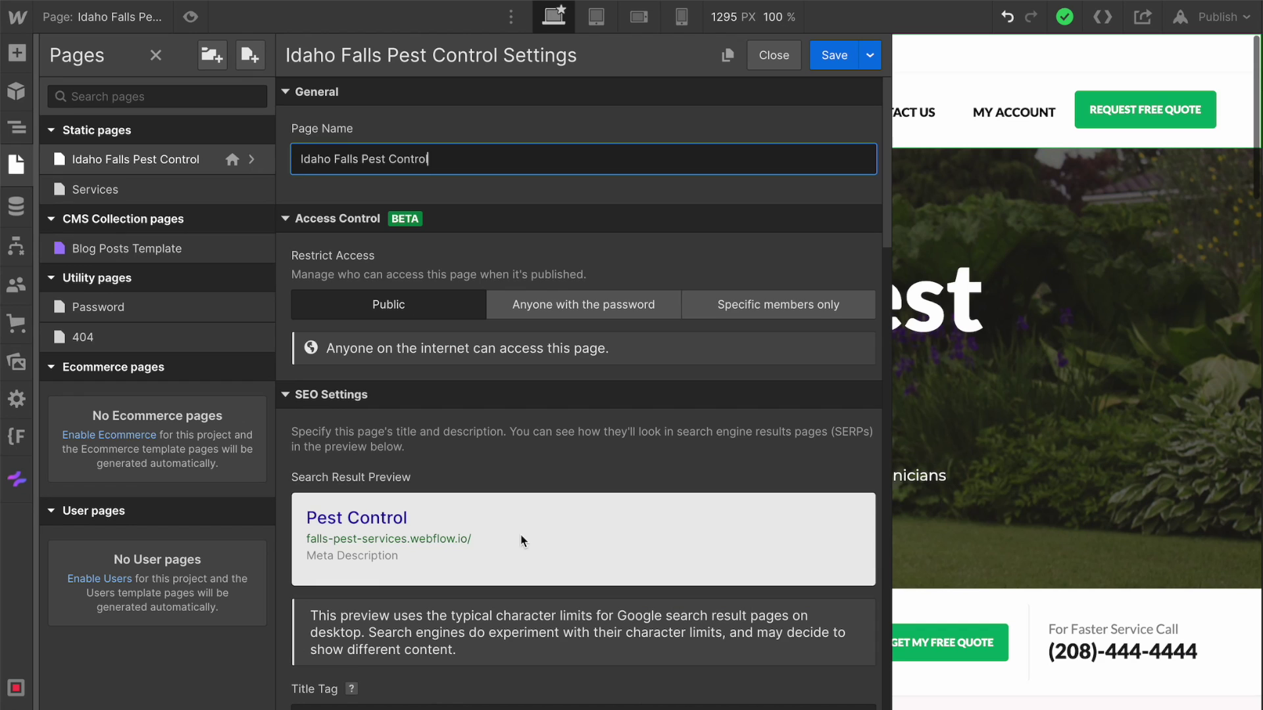
{"action": "scroll", "coordinate": [460, 461], "scroll_direction": "down", "scroll_amount": 5}
{"action": "left_click", "coordinate": [385, 529]}
{"action": "key", "text": "ctrl+shift+Left"}
{"action": "key", "text": "ctrl+shift+Left"}
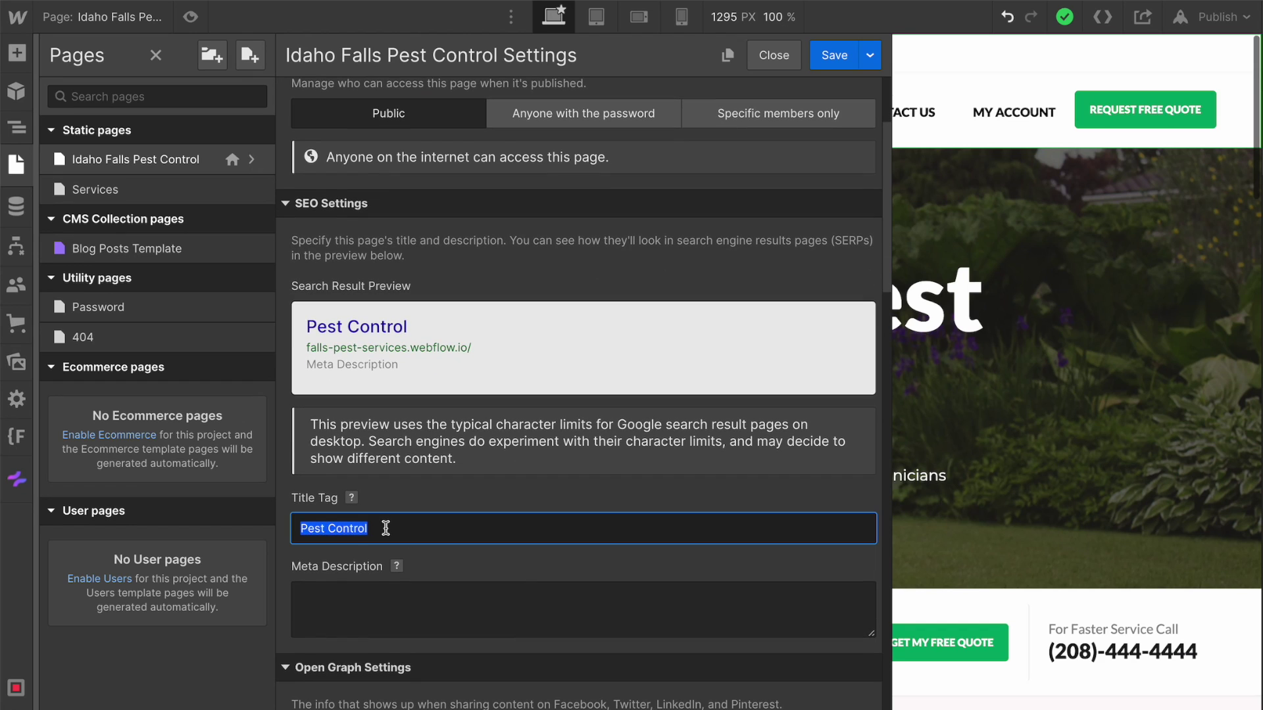
{"action": "key", "text": "ctrl+v"}
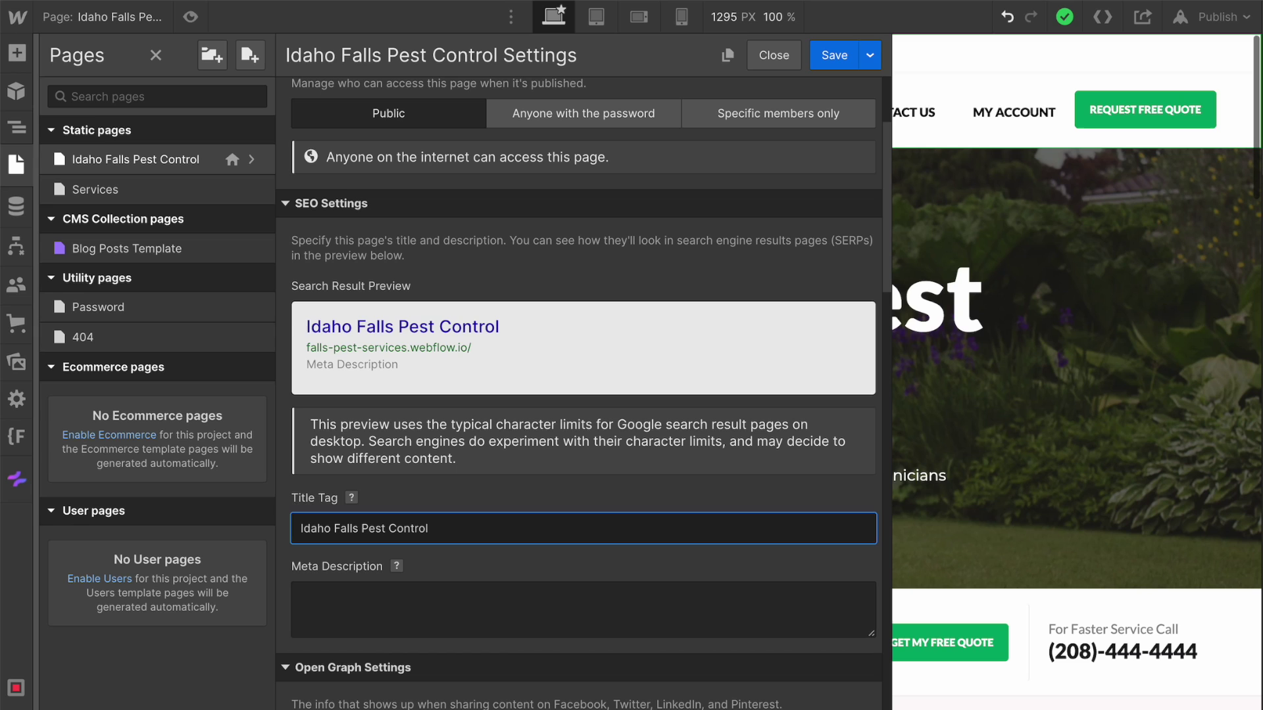
{"action": "type", "text": "| Falls Pest"}
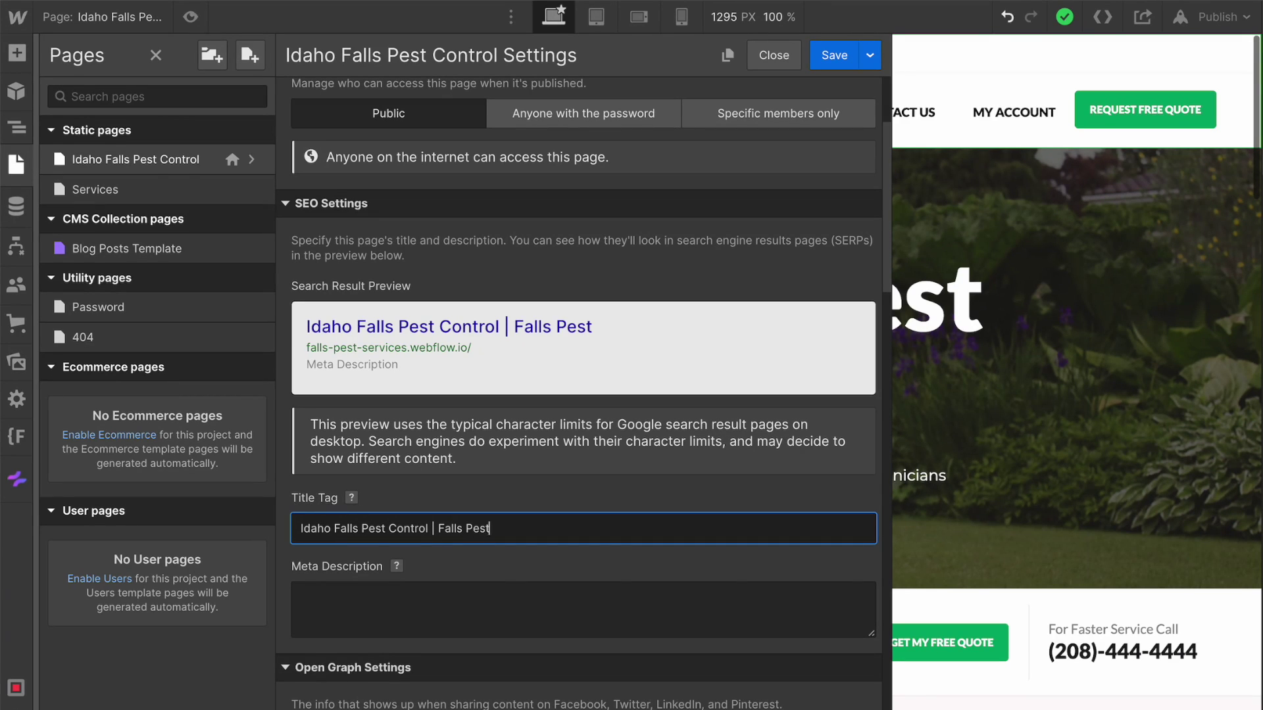
{"action": "type", "text": " Services"}
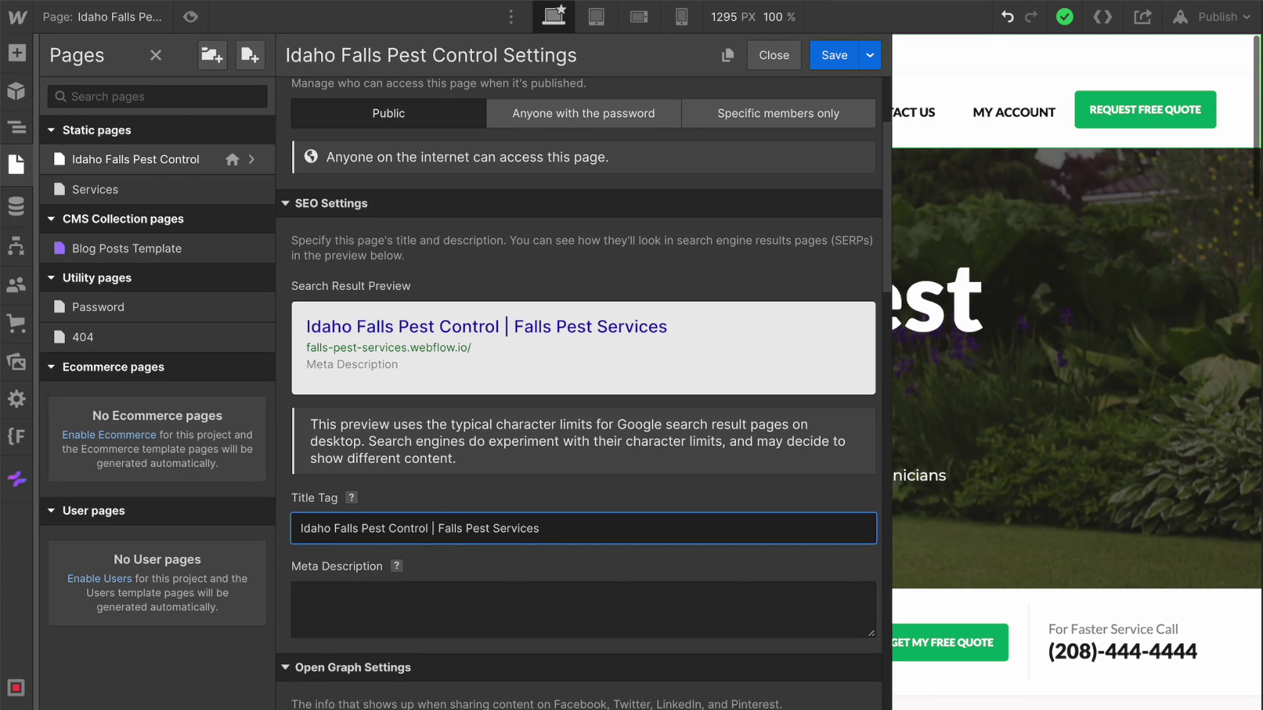
{"action": "left_click", "coordinate": [833, 56]}
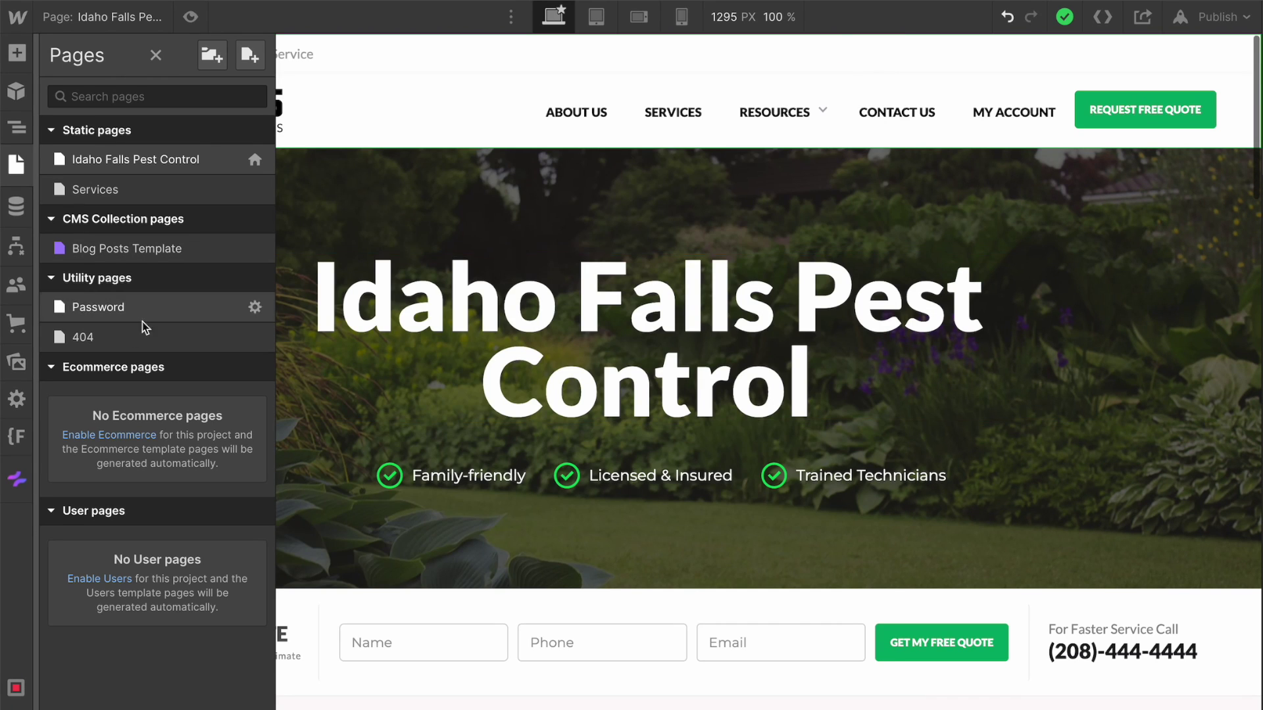
{"action": "left_click", "coordinate": [17, 481]}
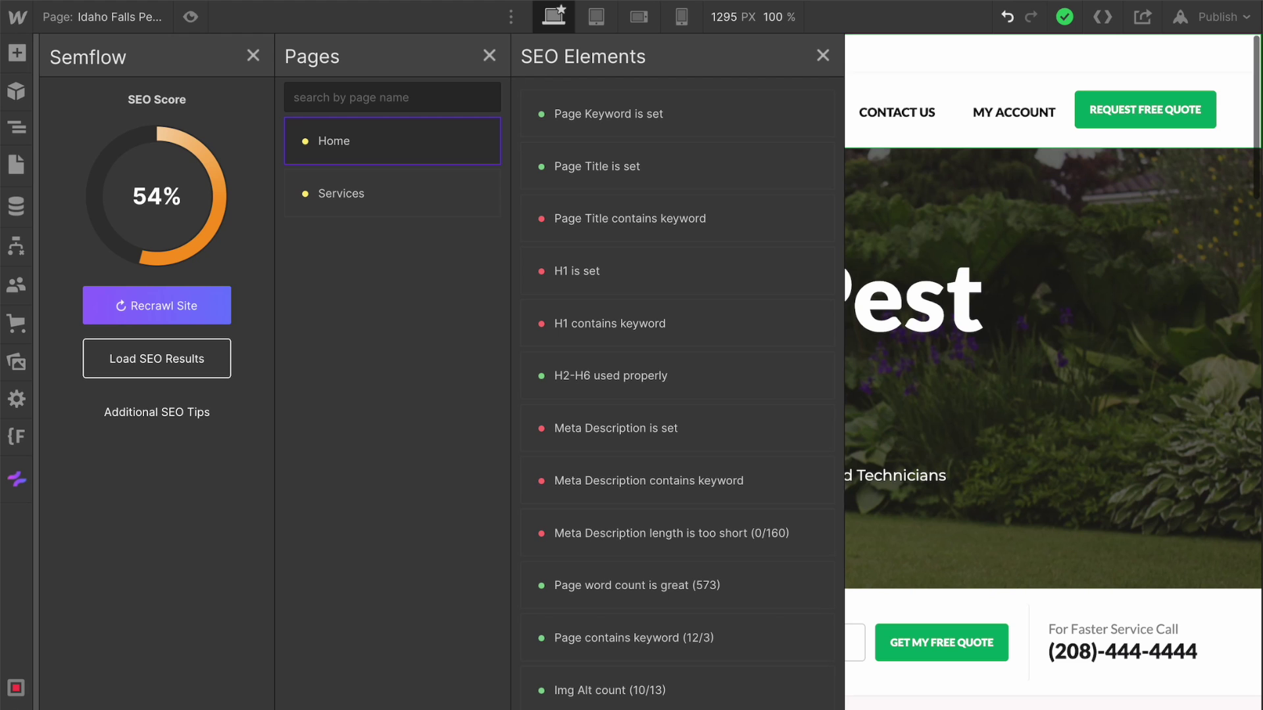
Step: Publish the site to its webflow.io domain so the Home audit rises to 58%
{"action": "left_click", "coordinate": [1218, 16]}
{"action": "left_click", "coordinate": [1146, 293]}
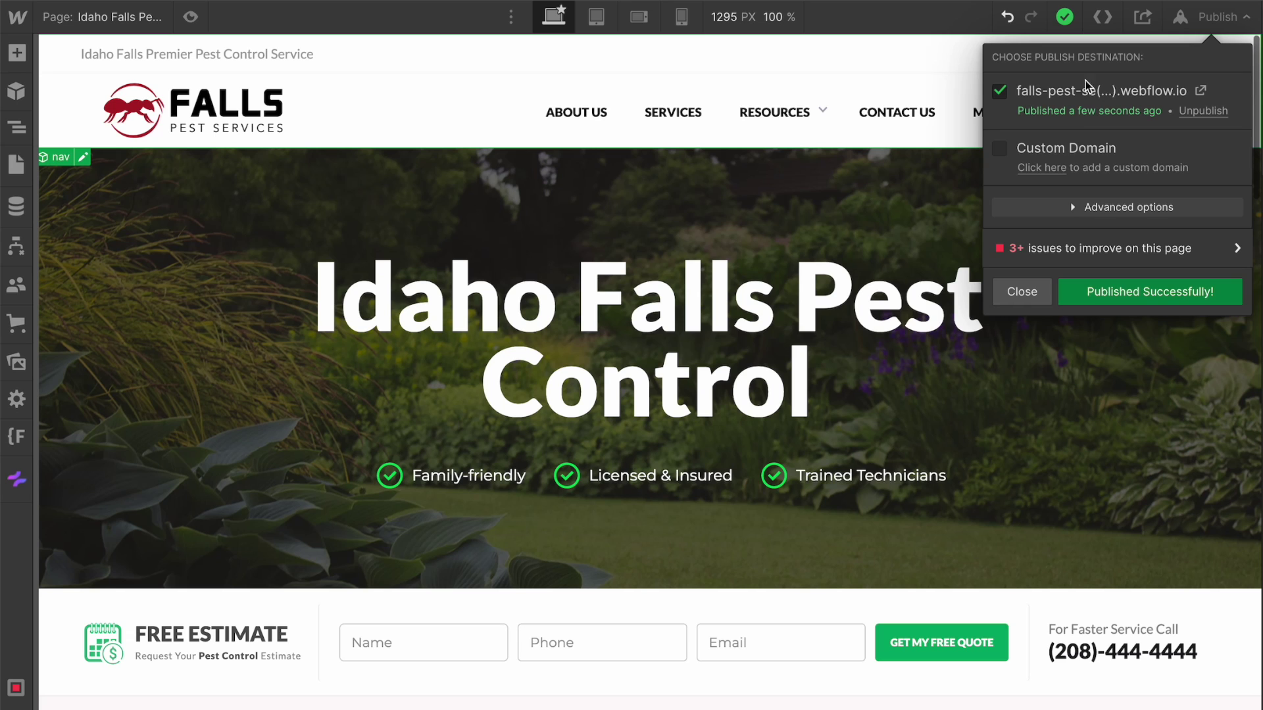
{"action": "left_click", "coordinate": [18, 492]}
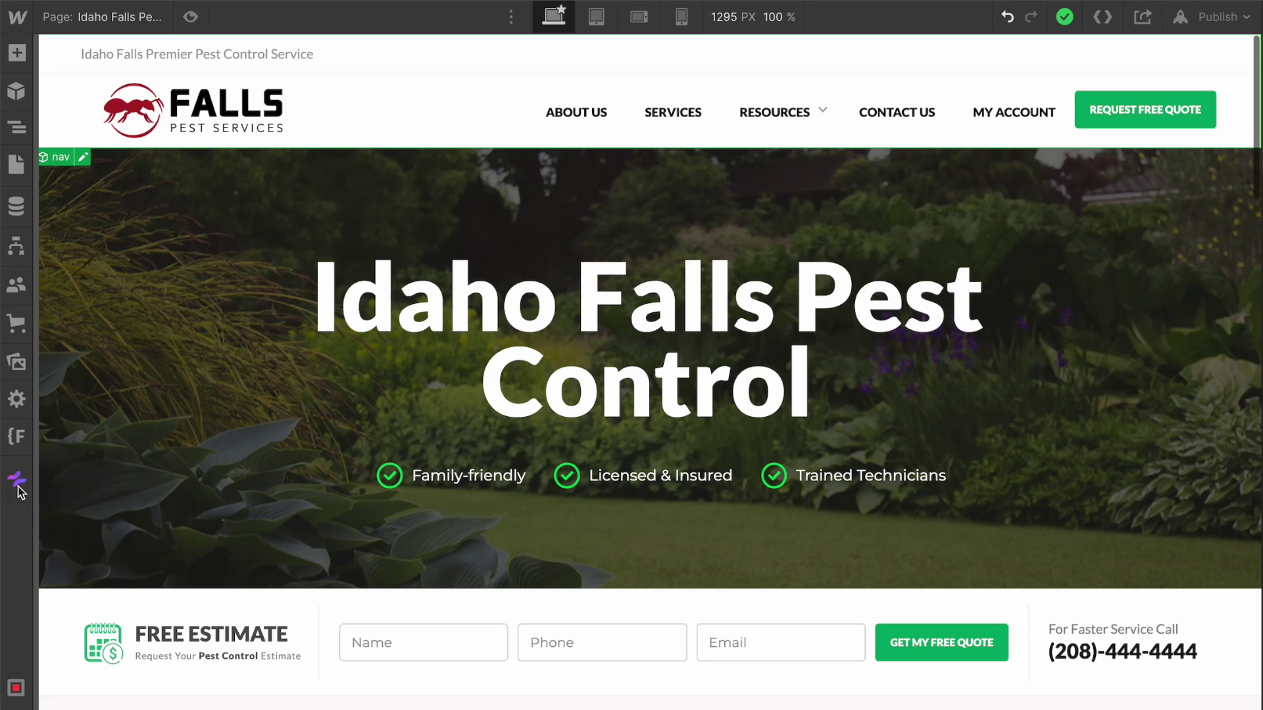
{"action": "left_click", "coordinate": [19, 490]}
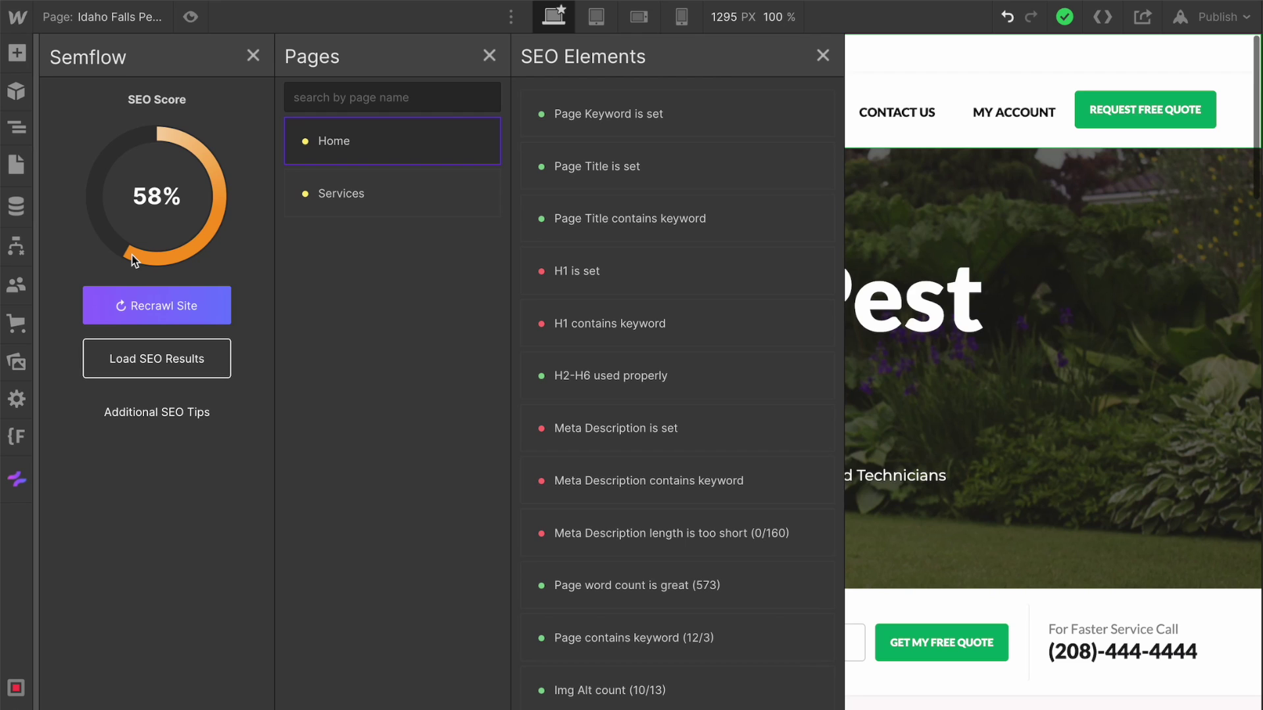
{"action": "left_click", "coordinate": [618, 271]}
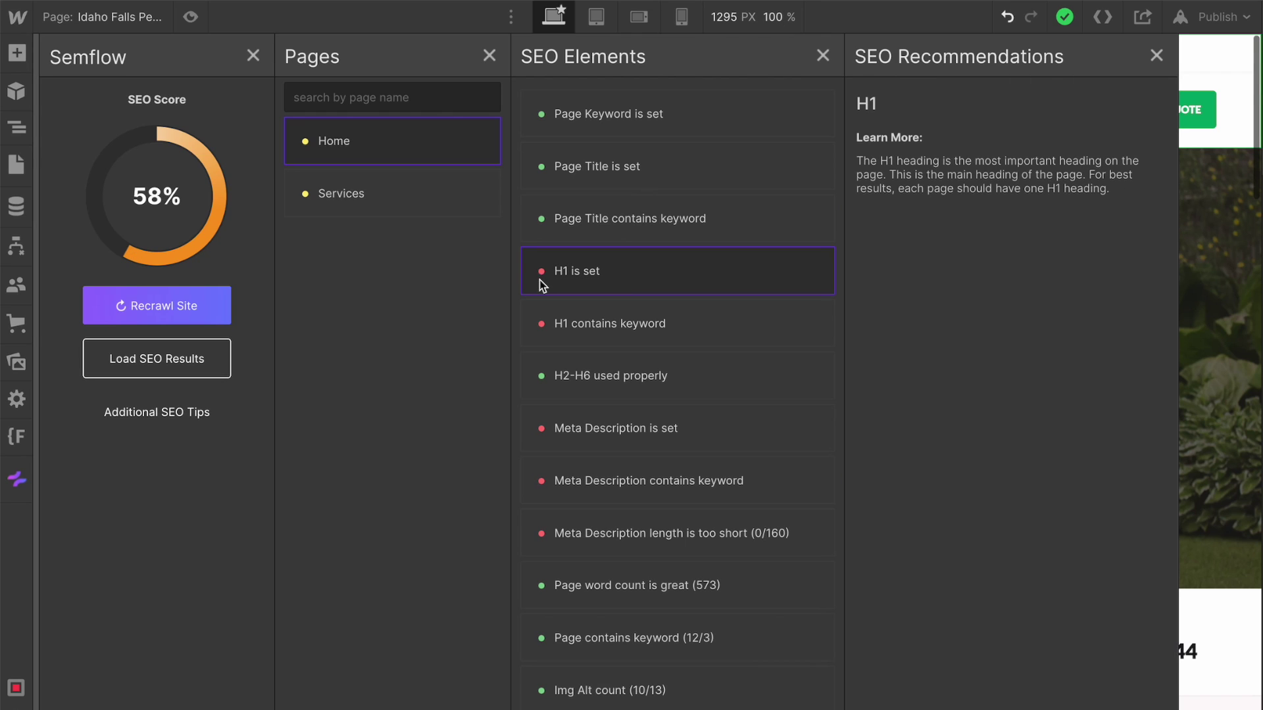
Step: Change the 'Idaho Falls Pest Control' hero heading from H2 to H1
{"action": "left_click", "coordinate": [1201, 223]}
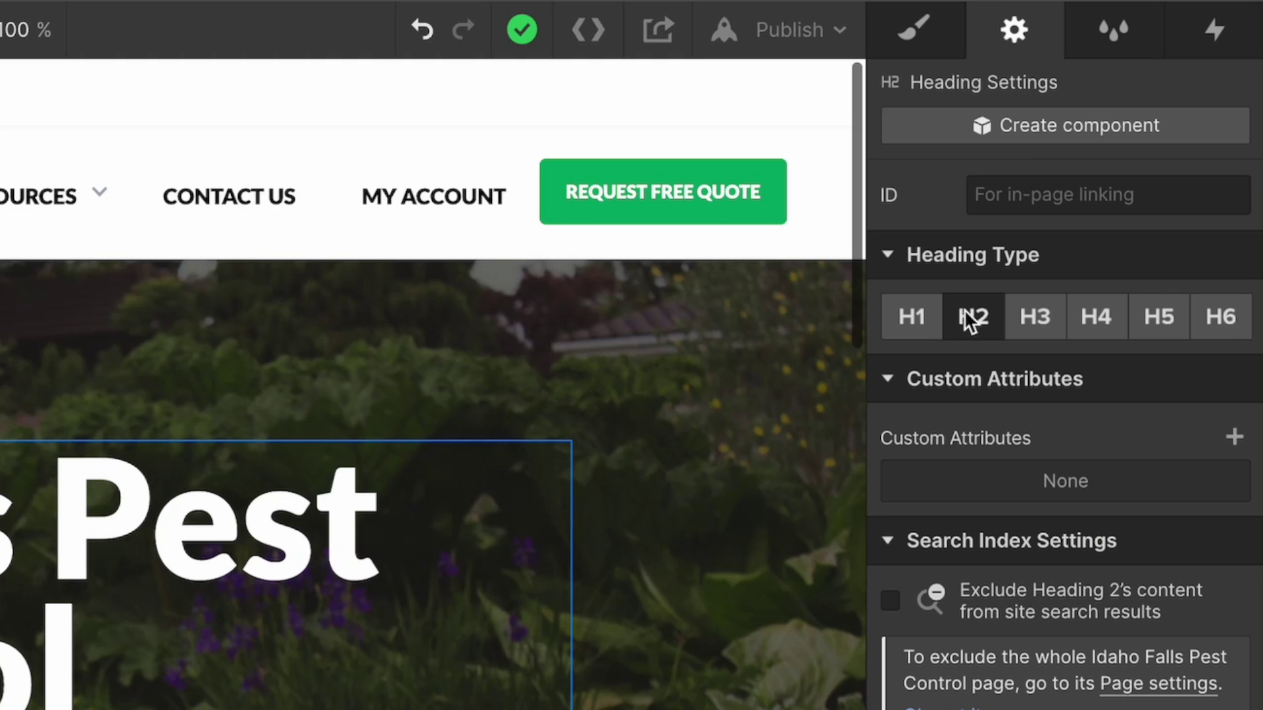
{"action": "left_click", "coordinate": [920, 322]}
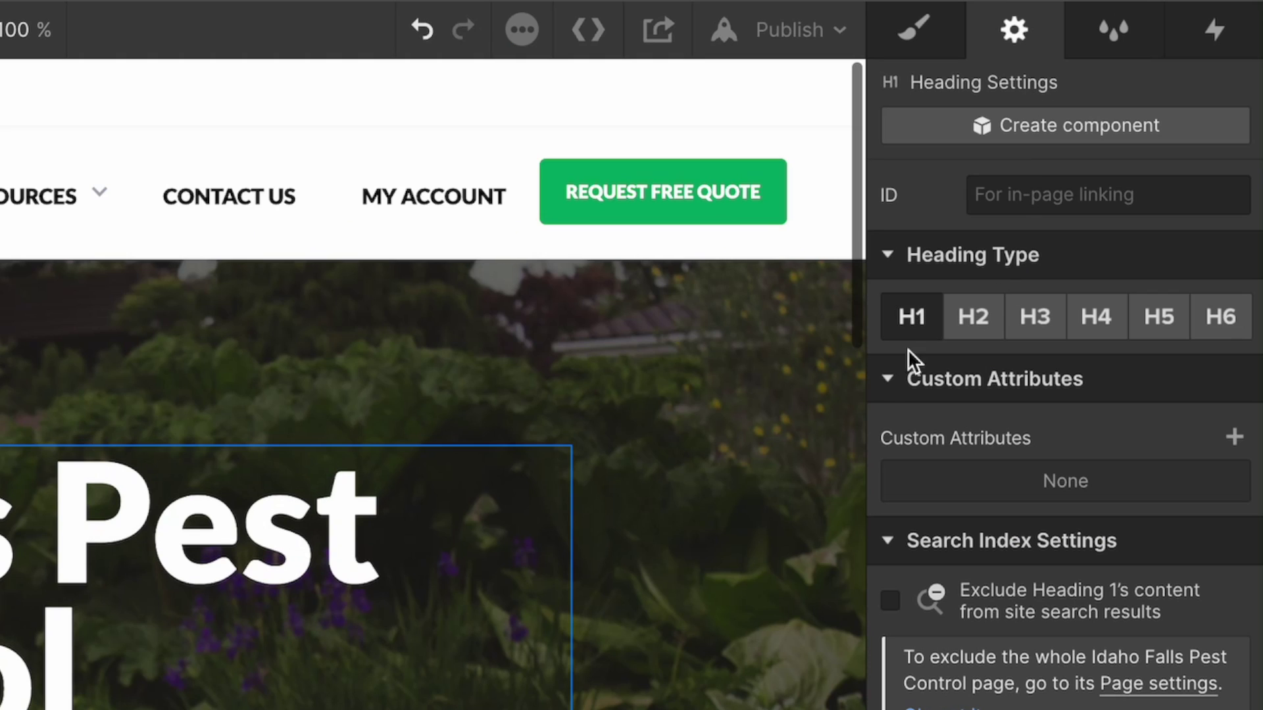
{"action": "left_click", "coordinate": [652, 401]}
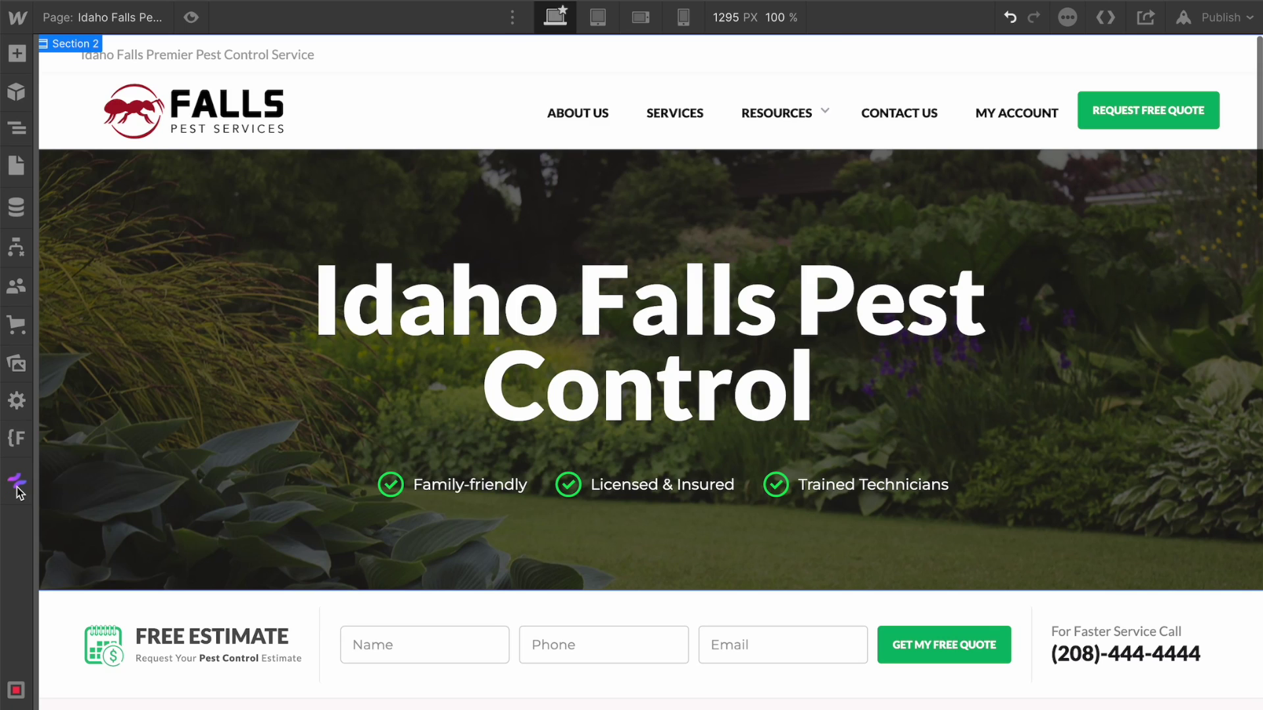
{"action": "left_click", "coordinate": [16, 482]}
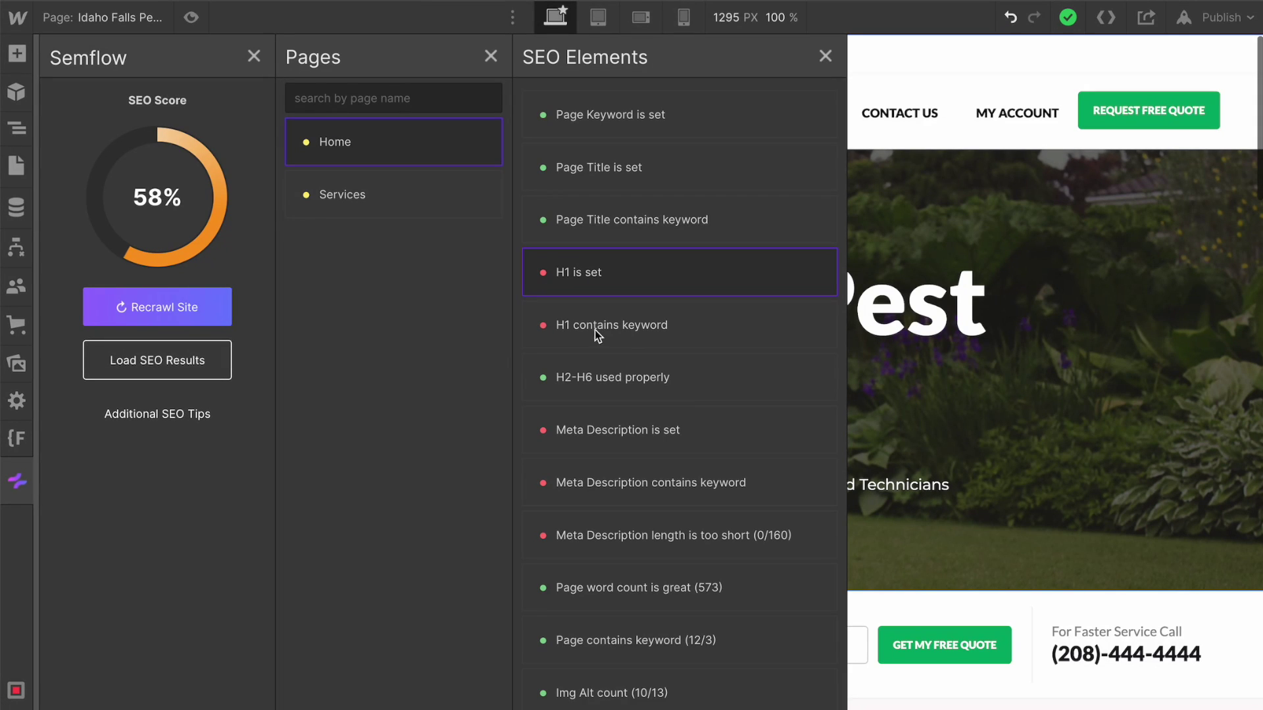
Step: Review the H1-contains-keyword recommendation against the page keyword
{"action": "left_click", "coordinate": [594, 330]}
{"action": "left_click", "coordinate": [637, 120]}
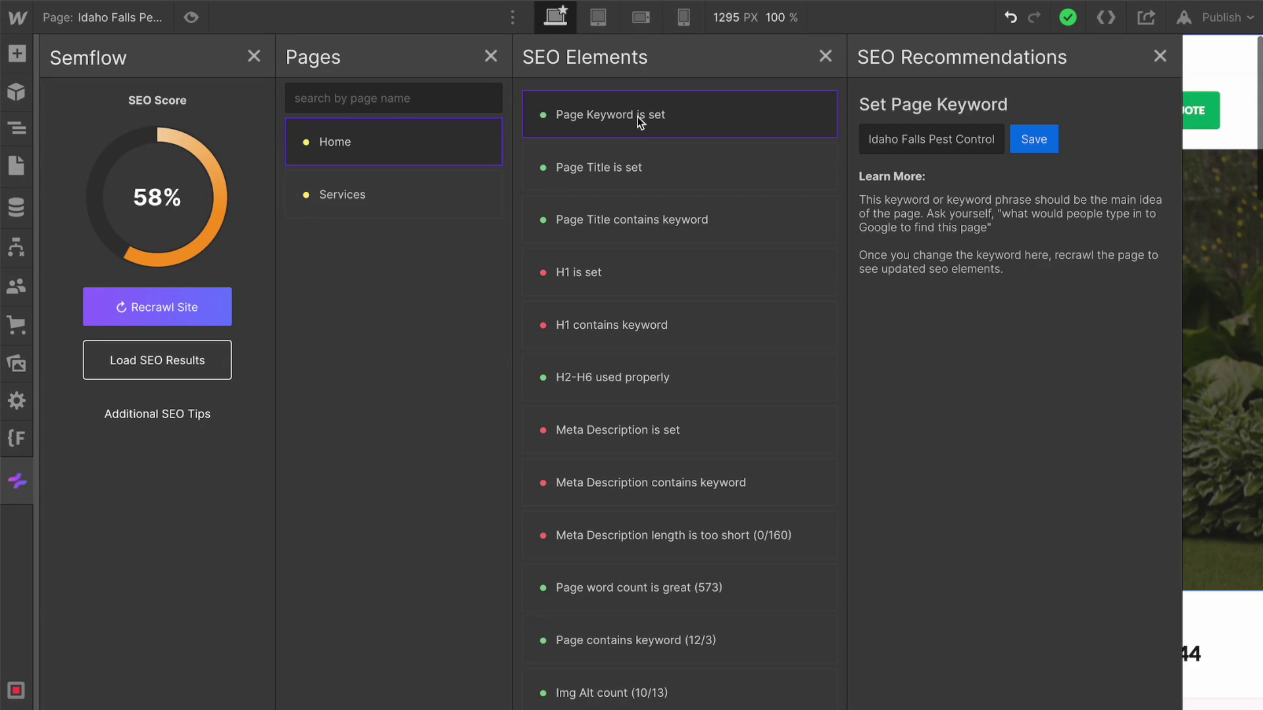
{"action": "left_click", "coordinate": [1217, 224]}
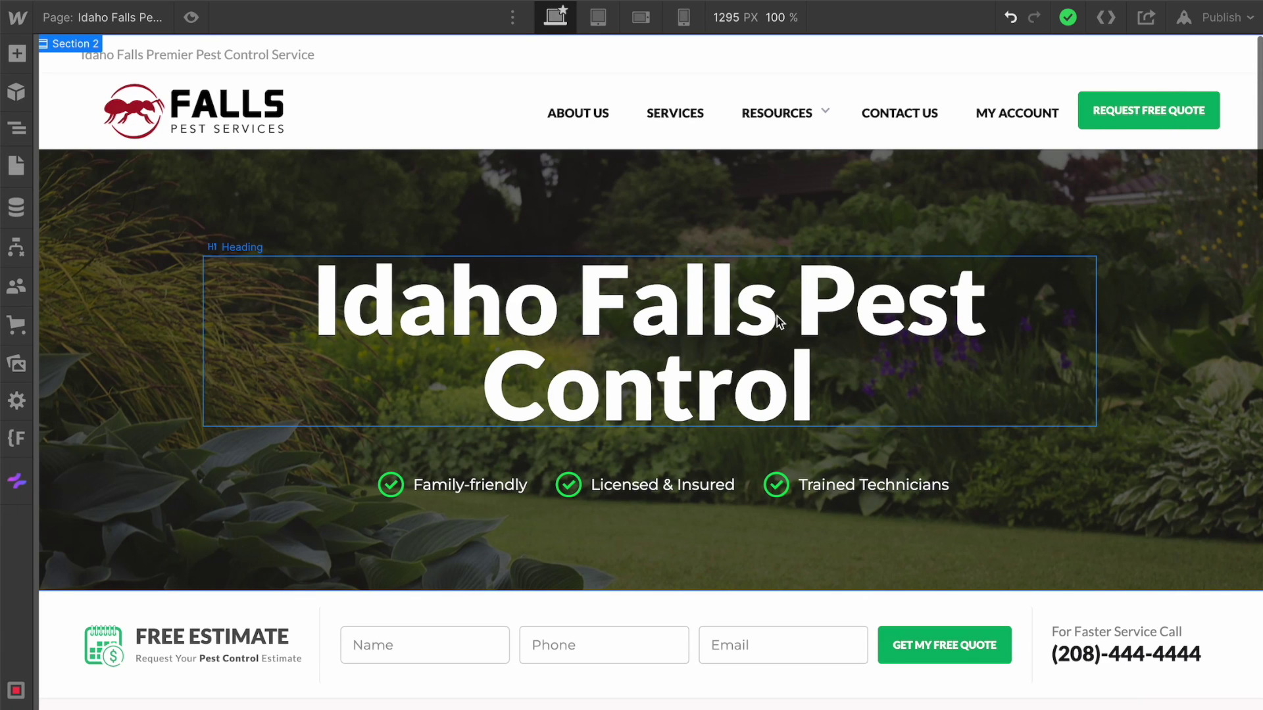
{"action": "left_click", "coordinate": [16, 480]}
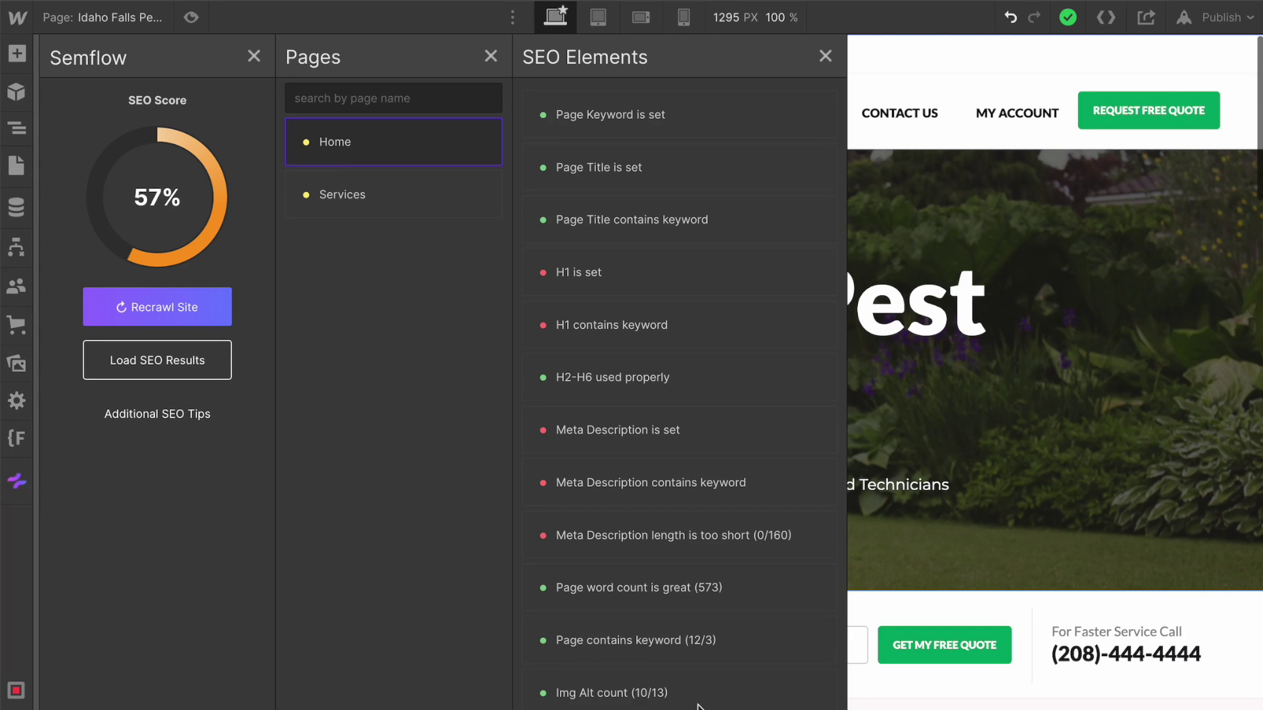
Step: Republish the site to its webflow.io domain with the H1 change
{"action": "left_click", "coordinate": [1194, 27]}
{"action": "left_click", "coordinate": [1124, 293]}
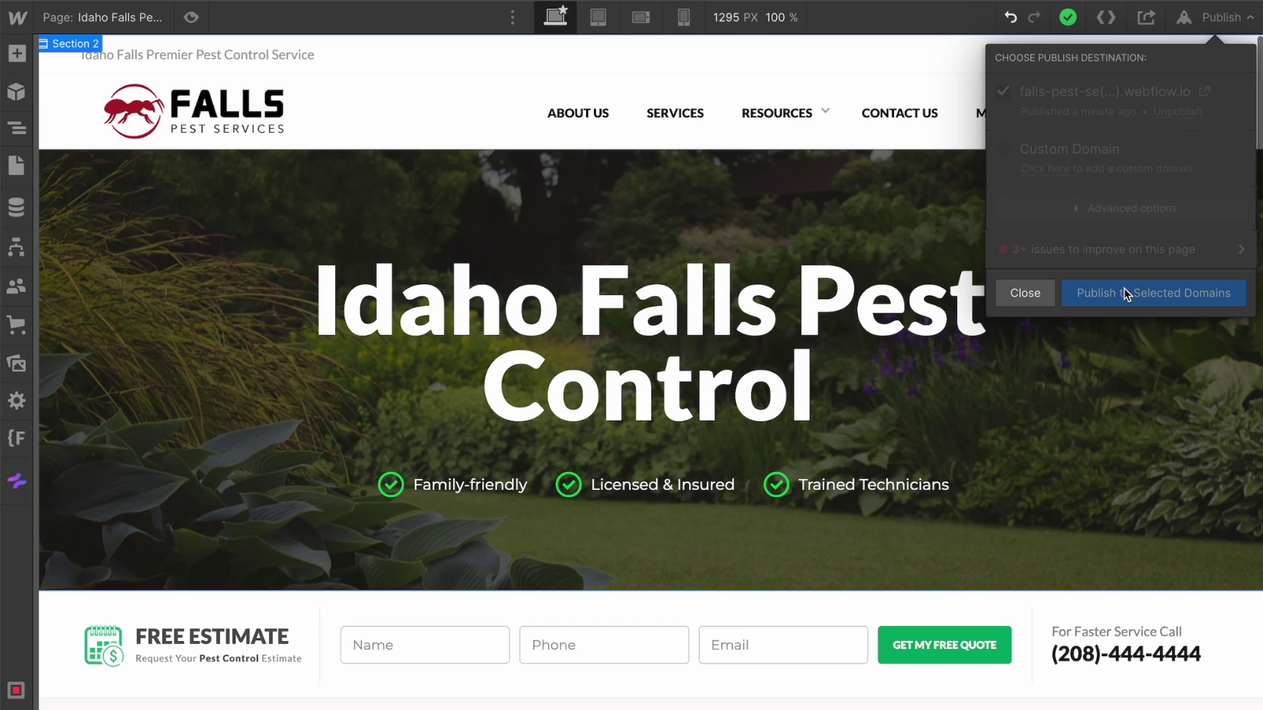
{"action": "left_click", "coordinate": [16, 481]}
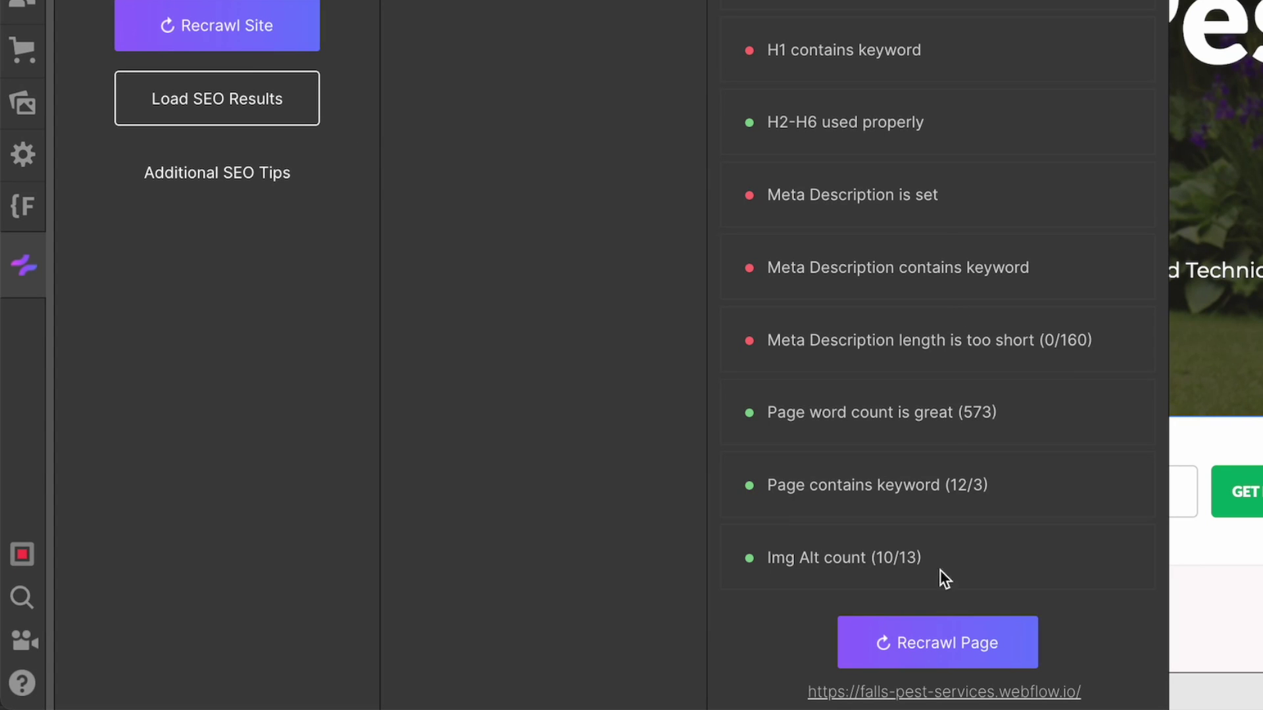
Step: Recrawl the homepage to reach 66%, then copy the keyword 'Idaho Falls Pest Control'
{"action": "left_click", "coordinate": [916, 651]}
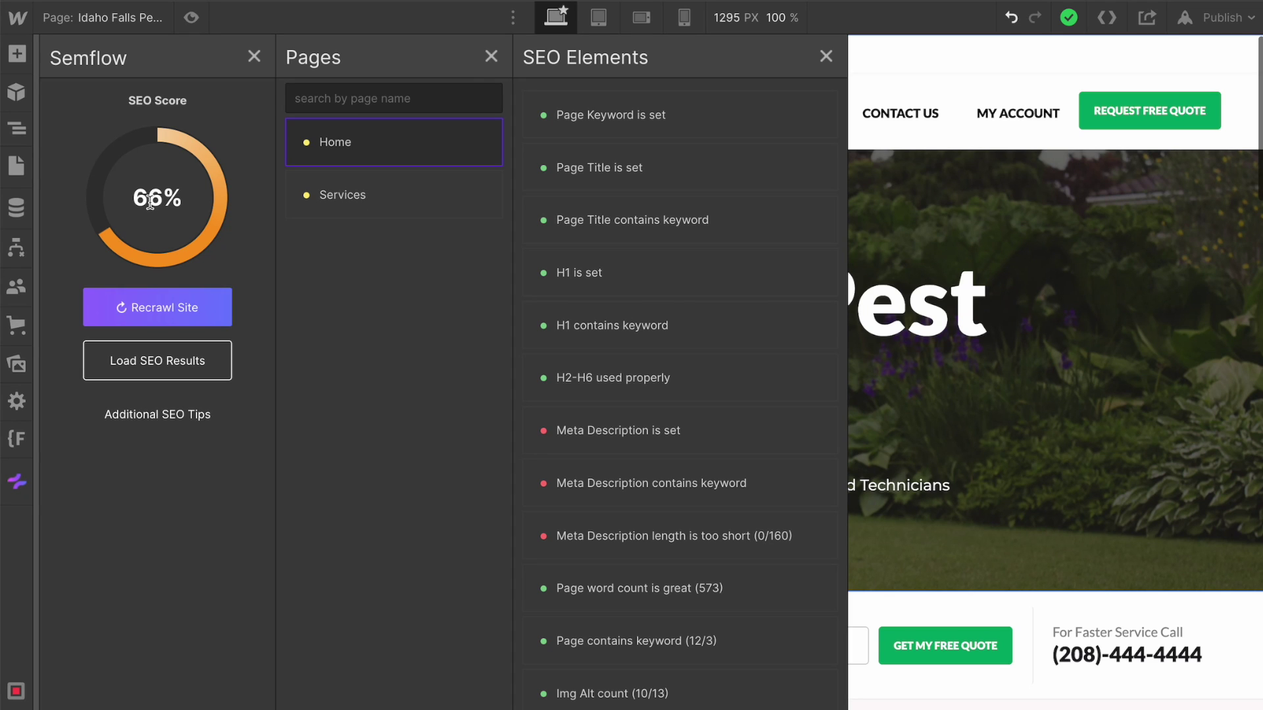
{"action": "left_click", "coordinate": [644, 438]}
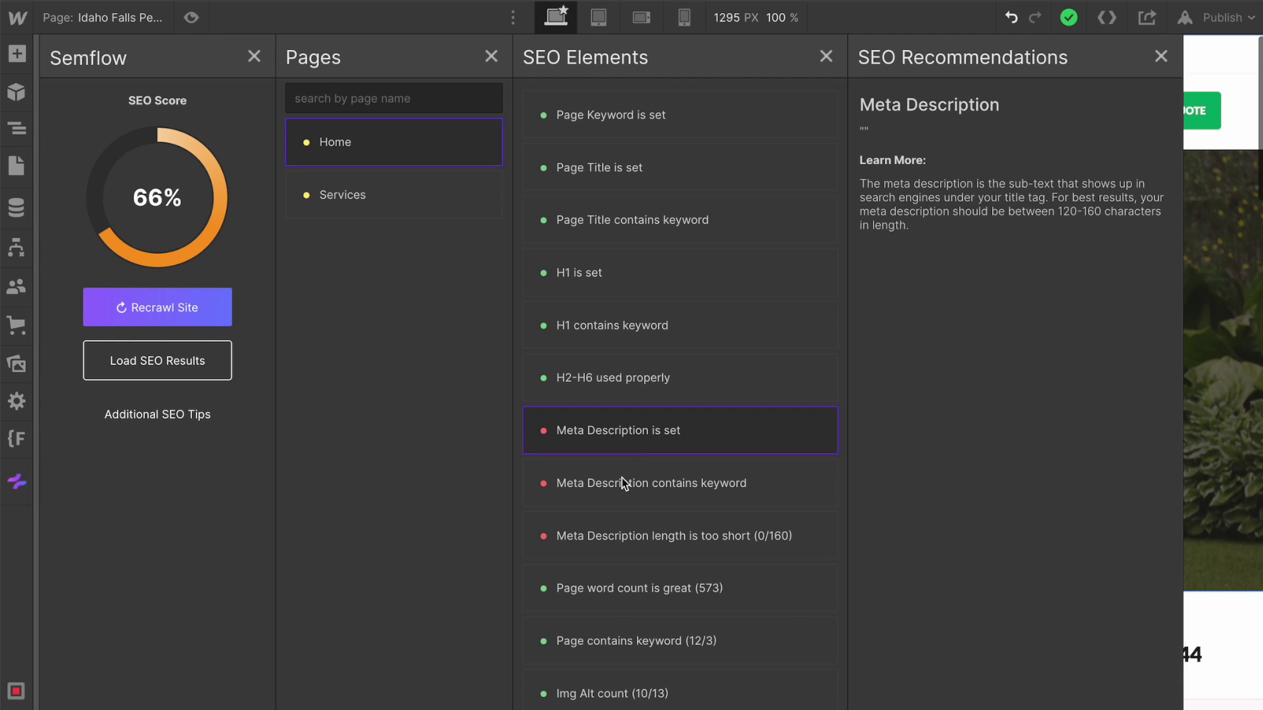
{"action": "left_click", "coordinate": [641, 117]}
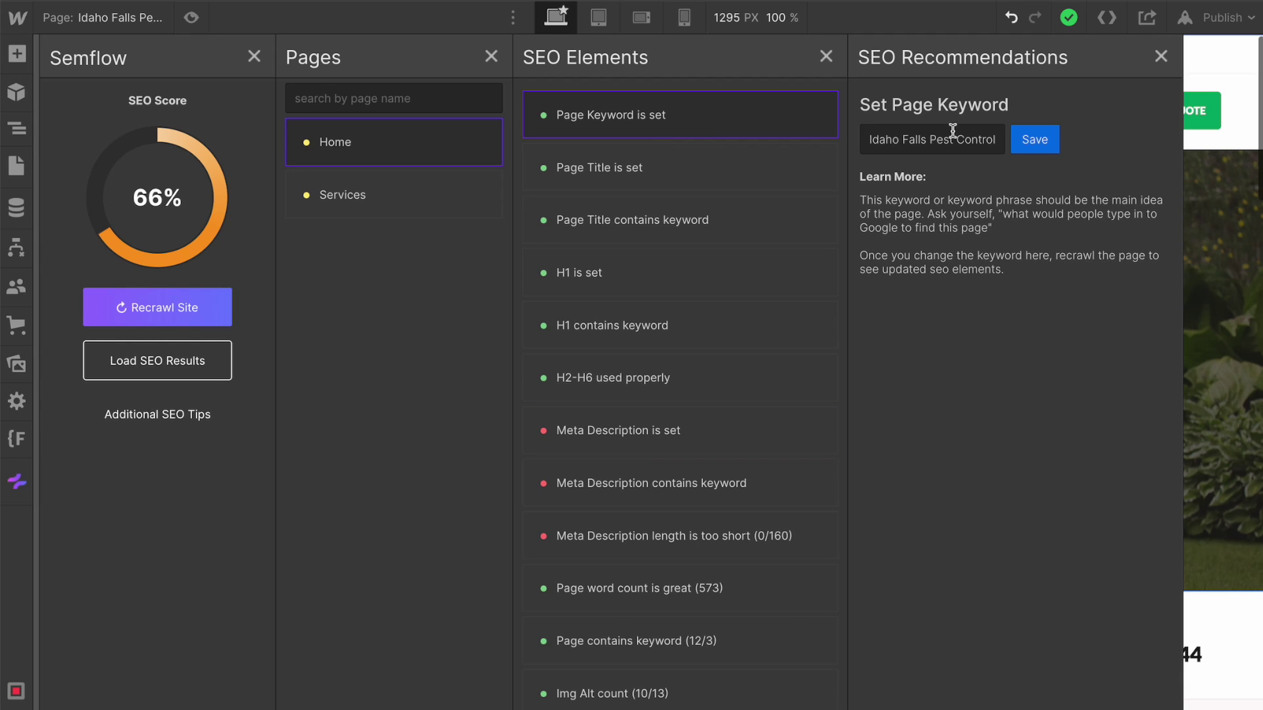
{"action": "triple_click", "coordinate": [953, 132]}
{"action": "key", "text": "ctrl+c"}
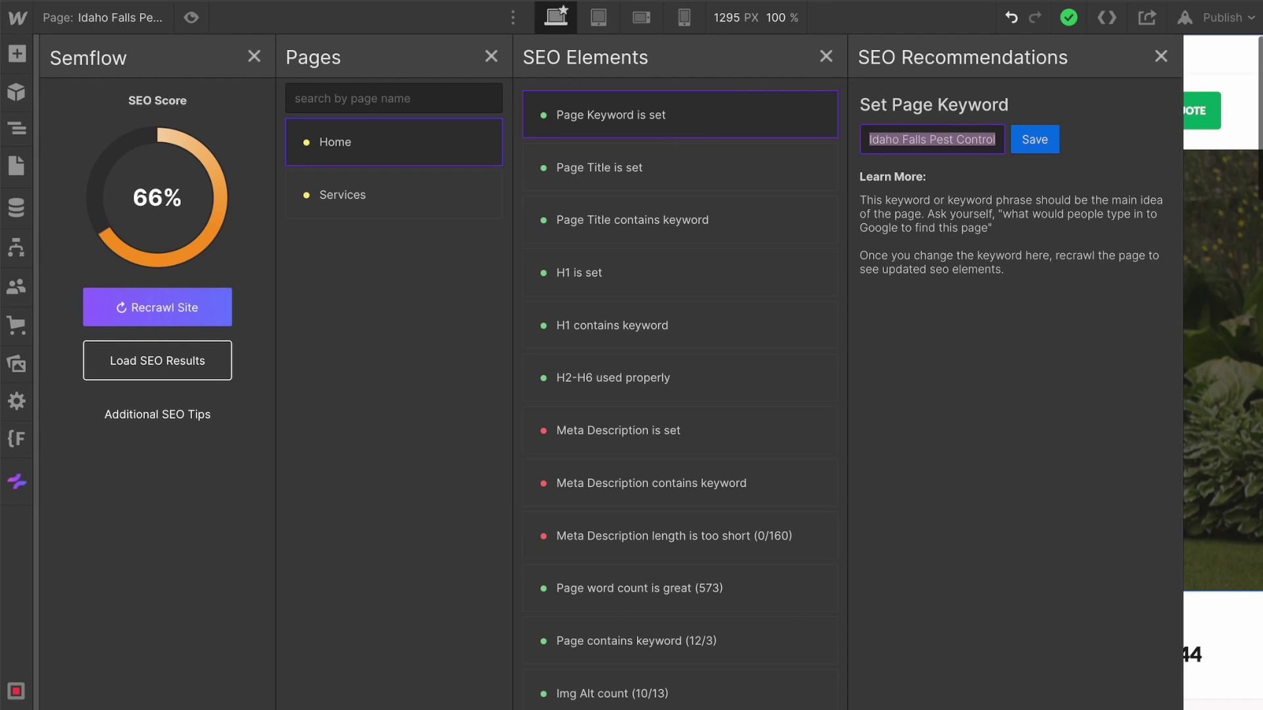
{"action": "left_click", "coordinate": [1253, 198]}
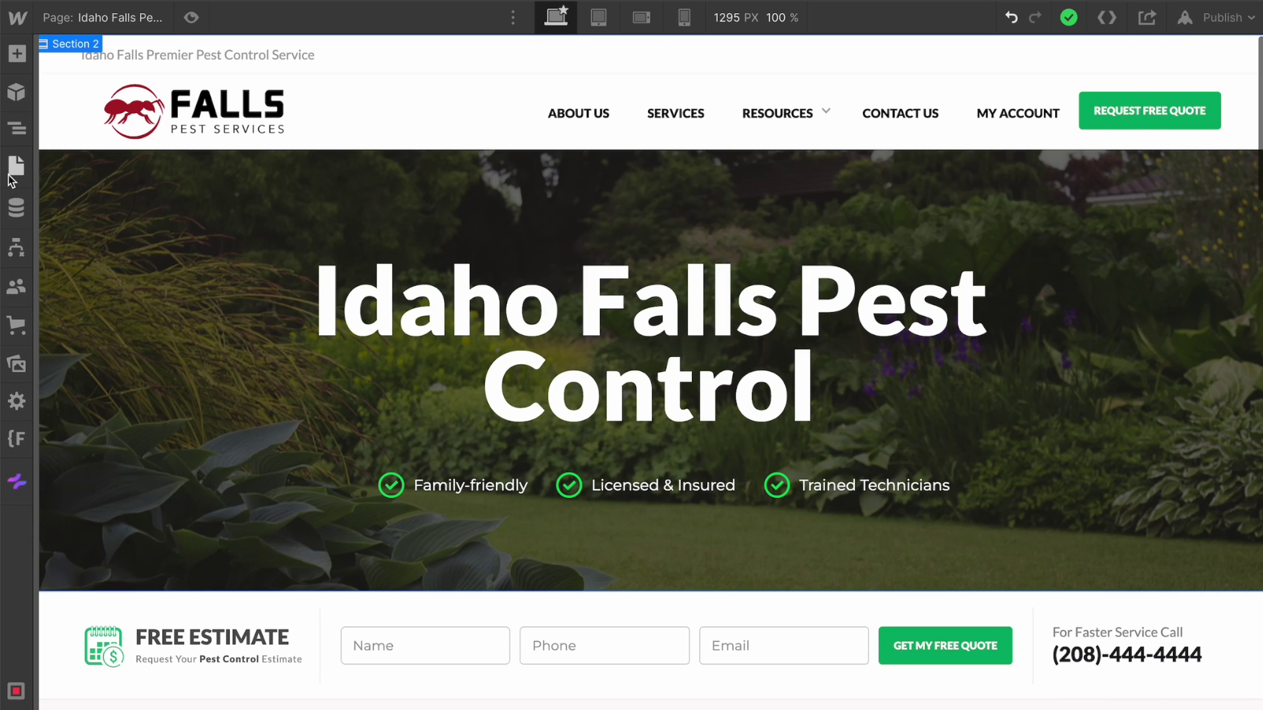
{"action": "left_click", "coordinate": [13, 172]}
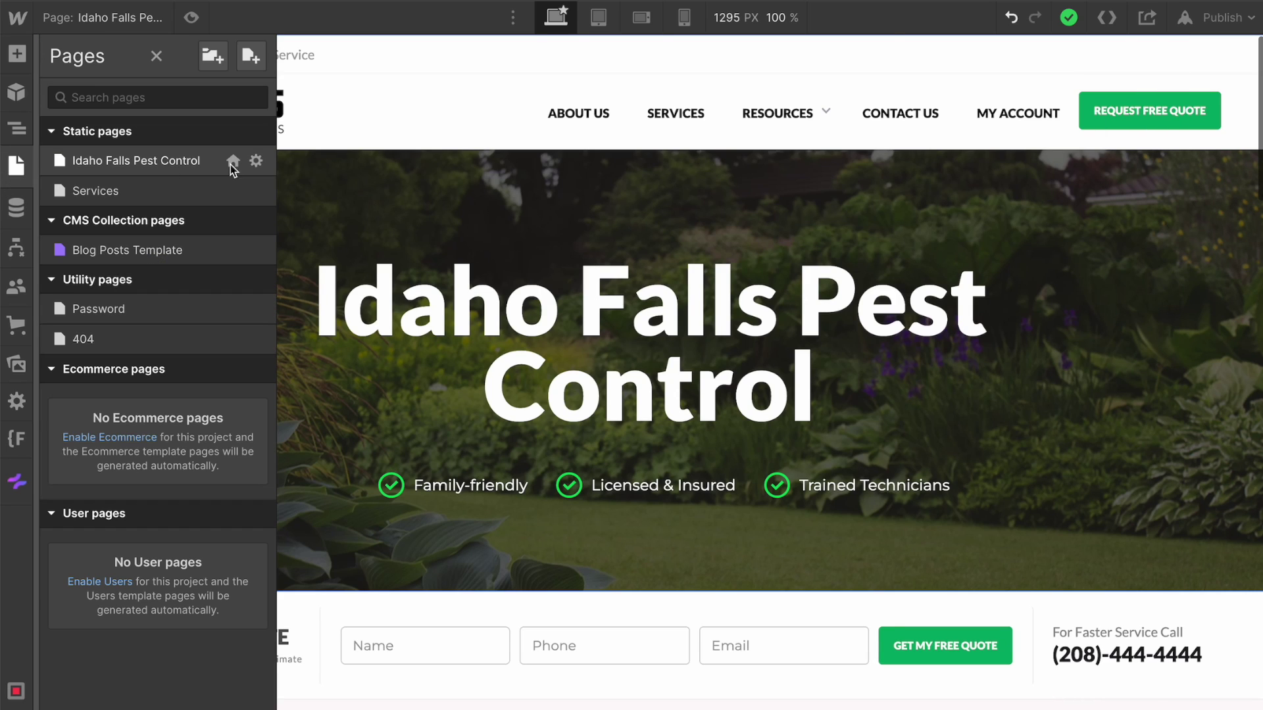
Step: Paste the keyword 'Idaho Falls Pest Control' into the Home page's empty meta description
{"action": "left_click", "coordinate": [260, 163]}
{"action": "scroll", "coordinate": [473, 642], "scroll_direction": "down", "scroll_amount": 2}
{"action": "scroll", "coordinate": [473, 642], "scroll_direction": "down", "scroll_amount": 1}
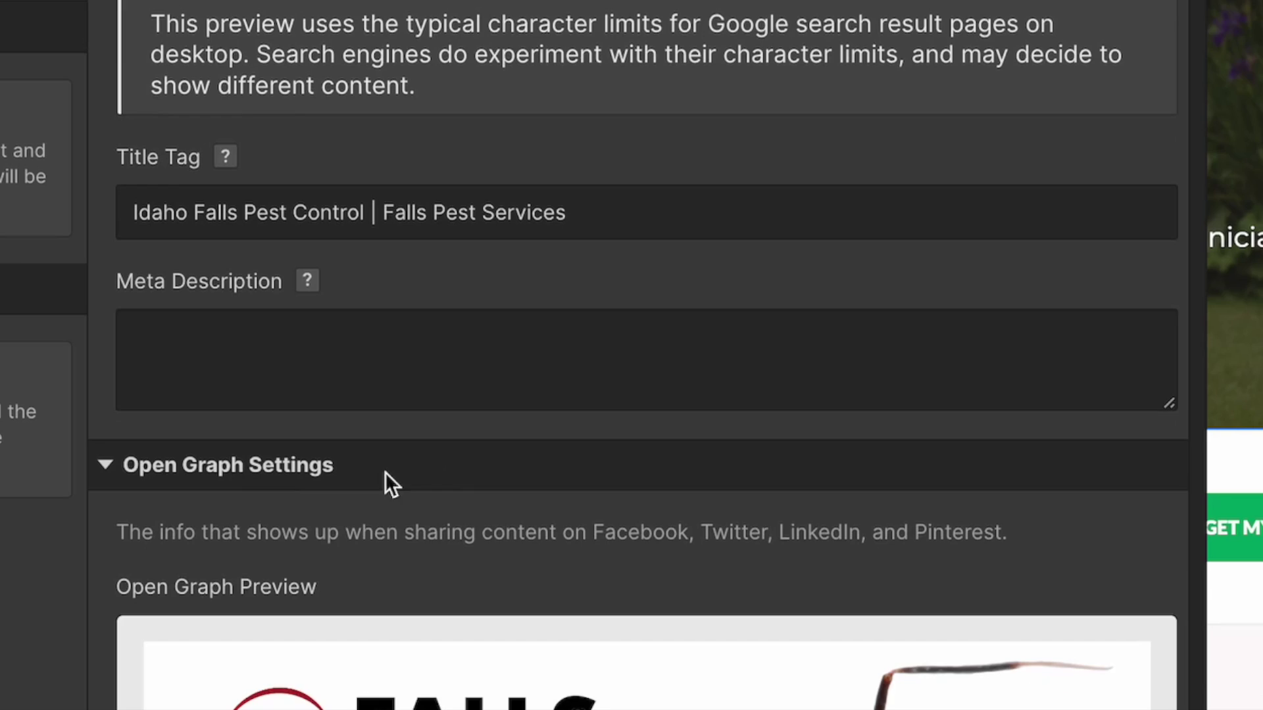
{"action": "left_click", "coordinate": [357, 541]}
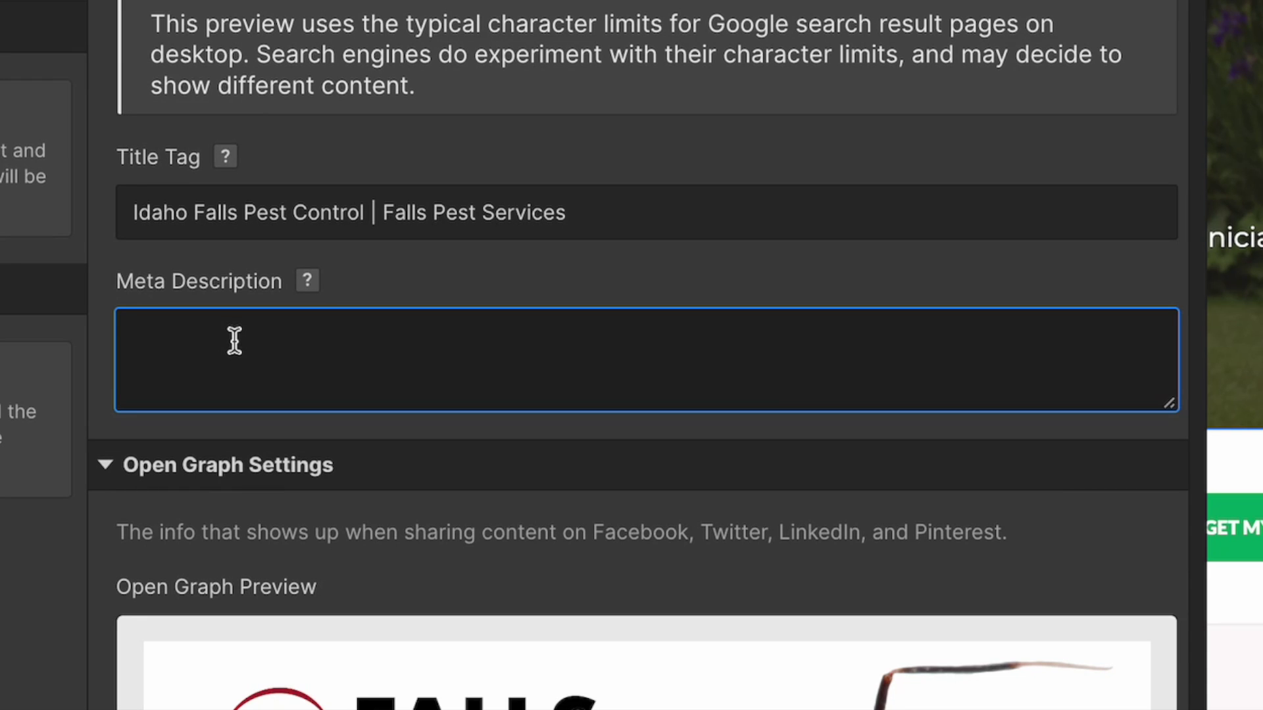
{"action": "key", "text": "ctrl+v"}
Step: Complete it as 'The best Idaho Falls Pest Control company out there!', fixing the typo, and save
{"action": "left_click", "coordinate": [125, 338]}
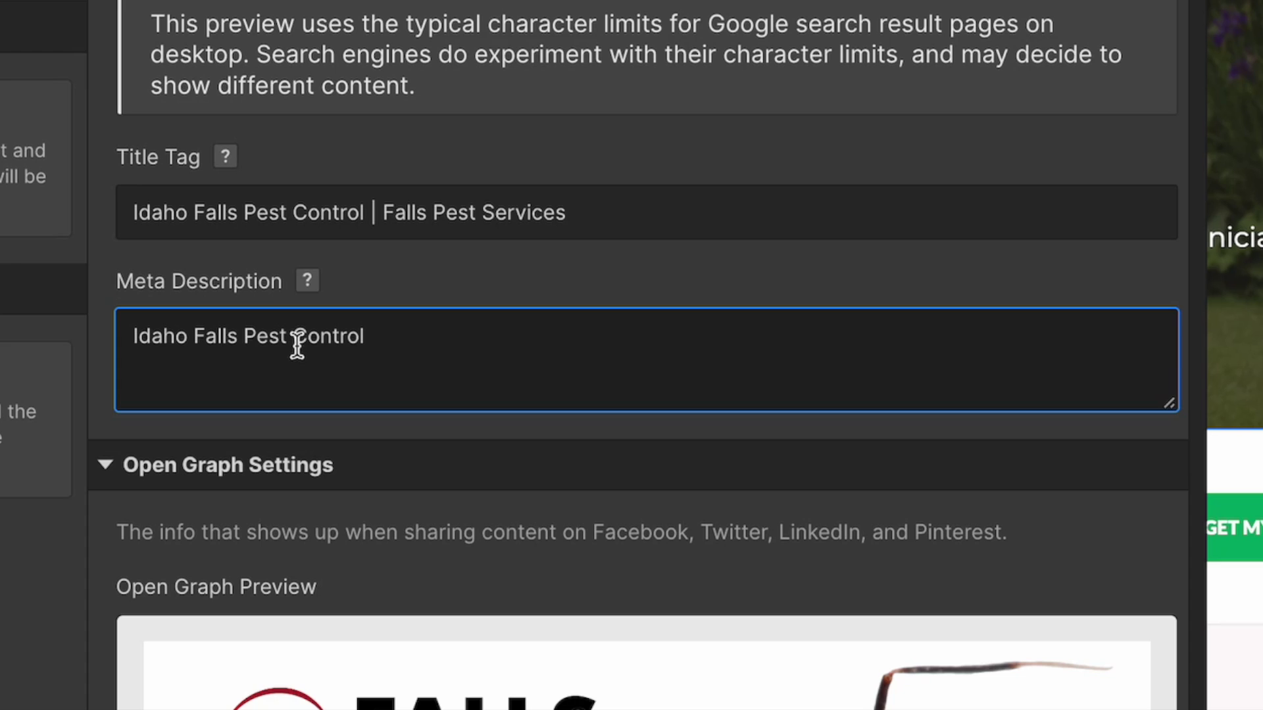
{"action": "type", "text": "The best"}
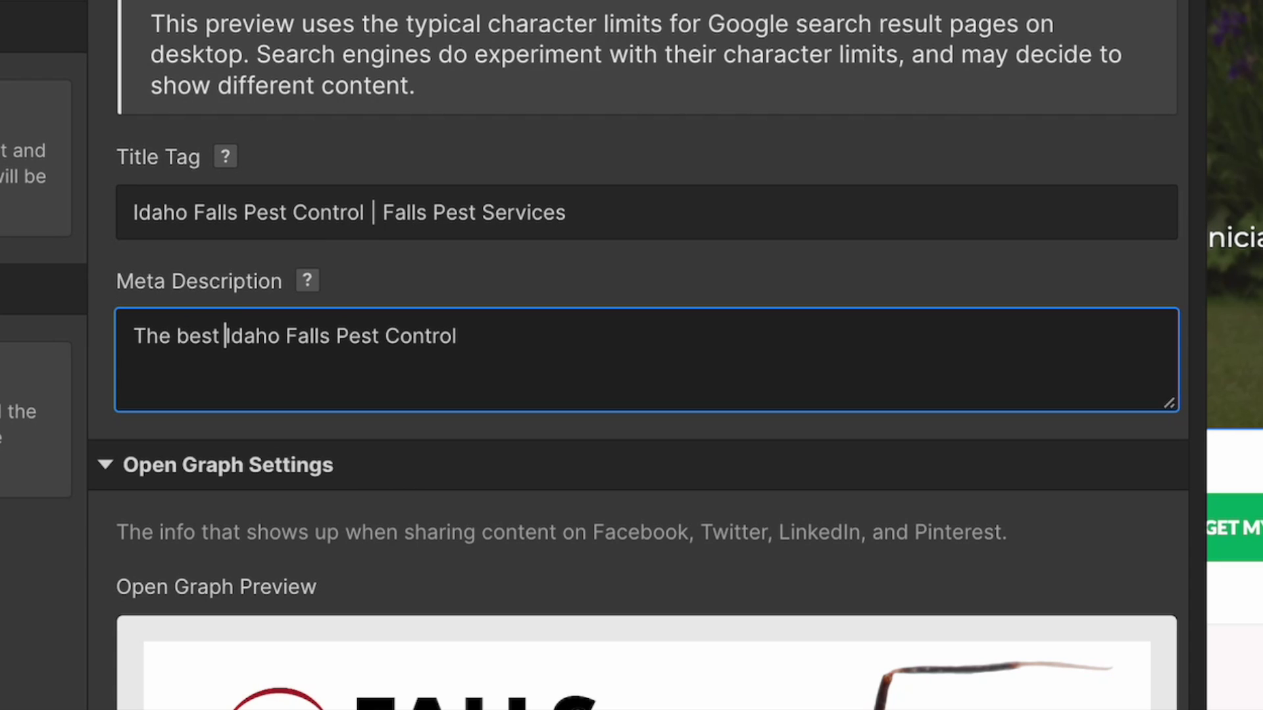
{"action": "left_click", "coordinate": [527, 335]}
{"action": "type", "text": "comapny out there"}
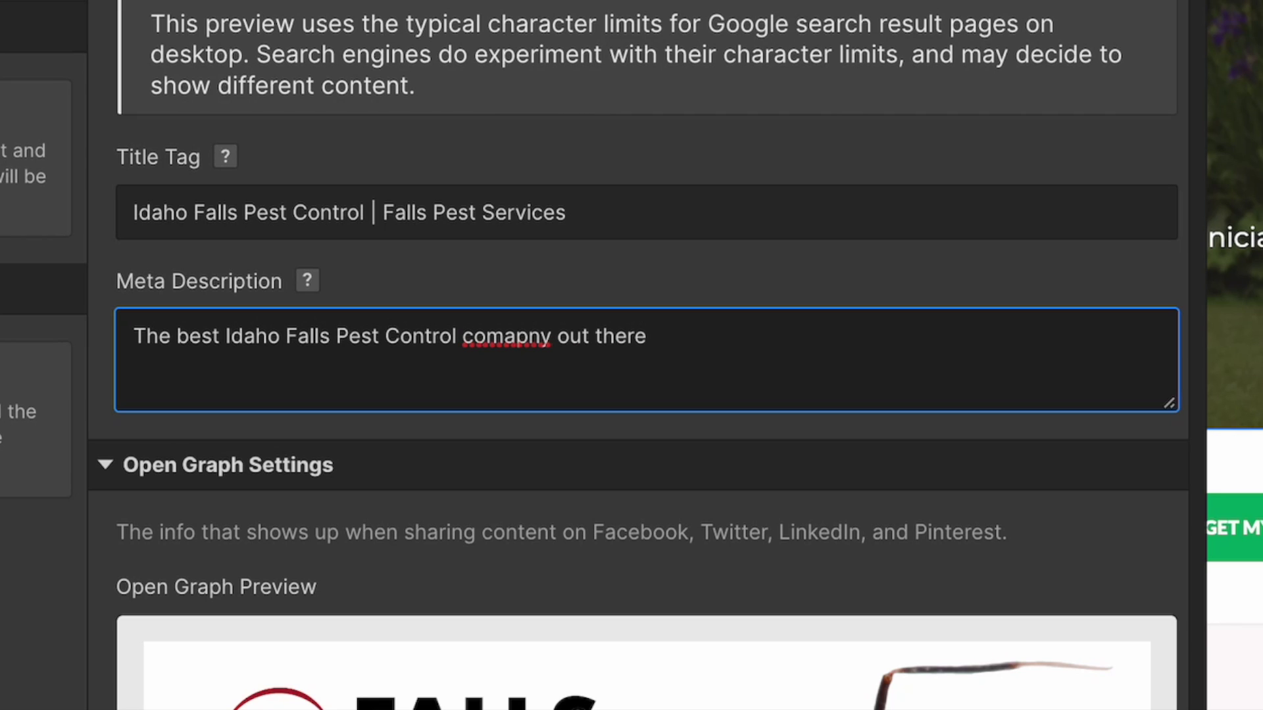
{"action": "type", "text": "!"}
{"action": "right_click", "coordinate": [505, 344]}
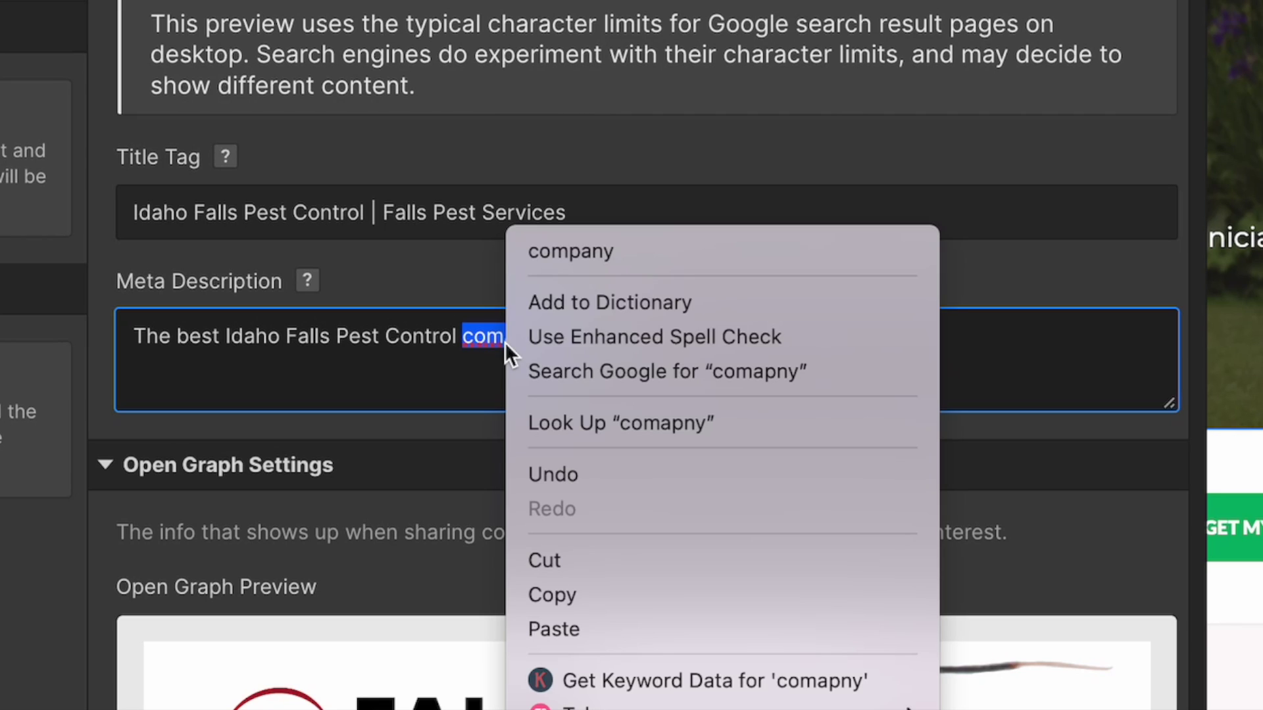
{"action": "left_click", "coordinate": [575, 267]}
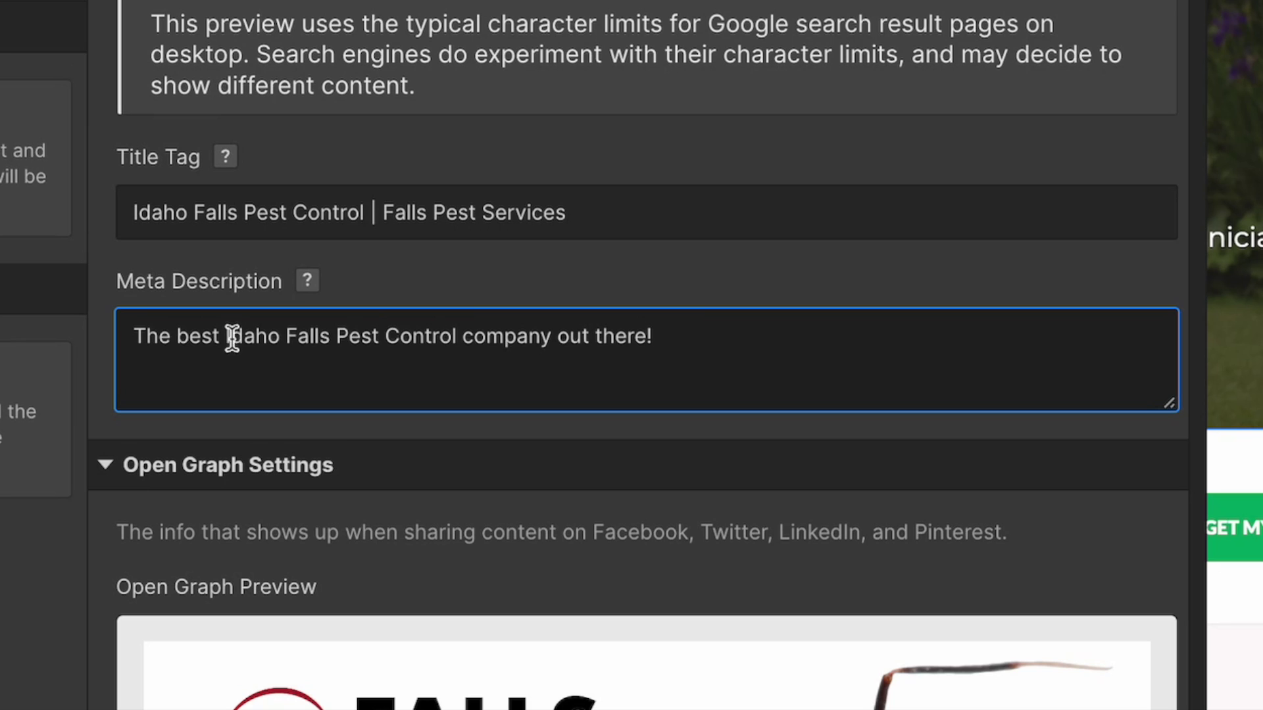
{"action": "left_click_drag", "start_coordinate": [225, 338], "coordinate": [487, 338]}
{"action": "left_click", "coordinate": [642, 359]}
{"action": "left_click", "coordinate": [829, 53]}
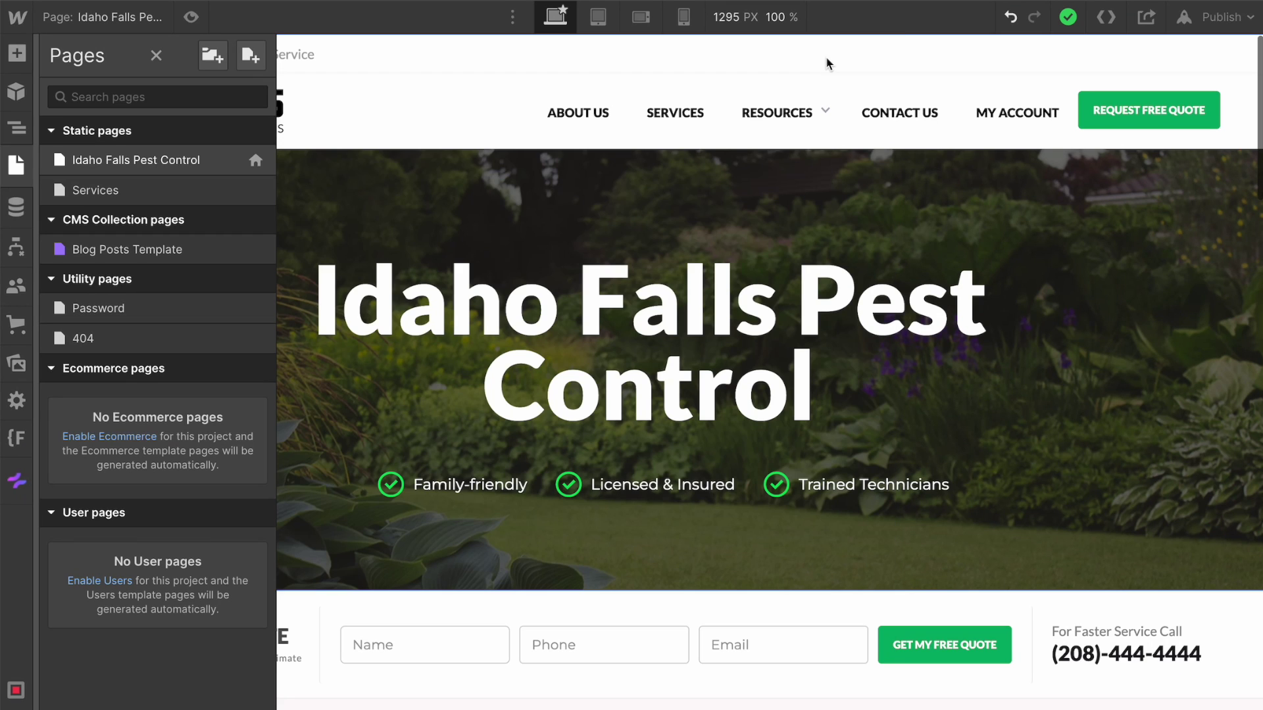
Step: Publish the new meta description to the webflow.io domain so Home scores 75%
{"action": "left_click", "coordinate": [1221, 17]}
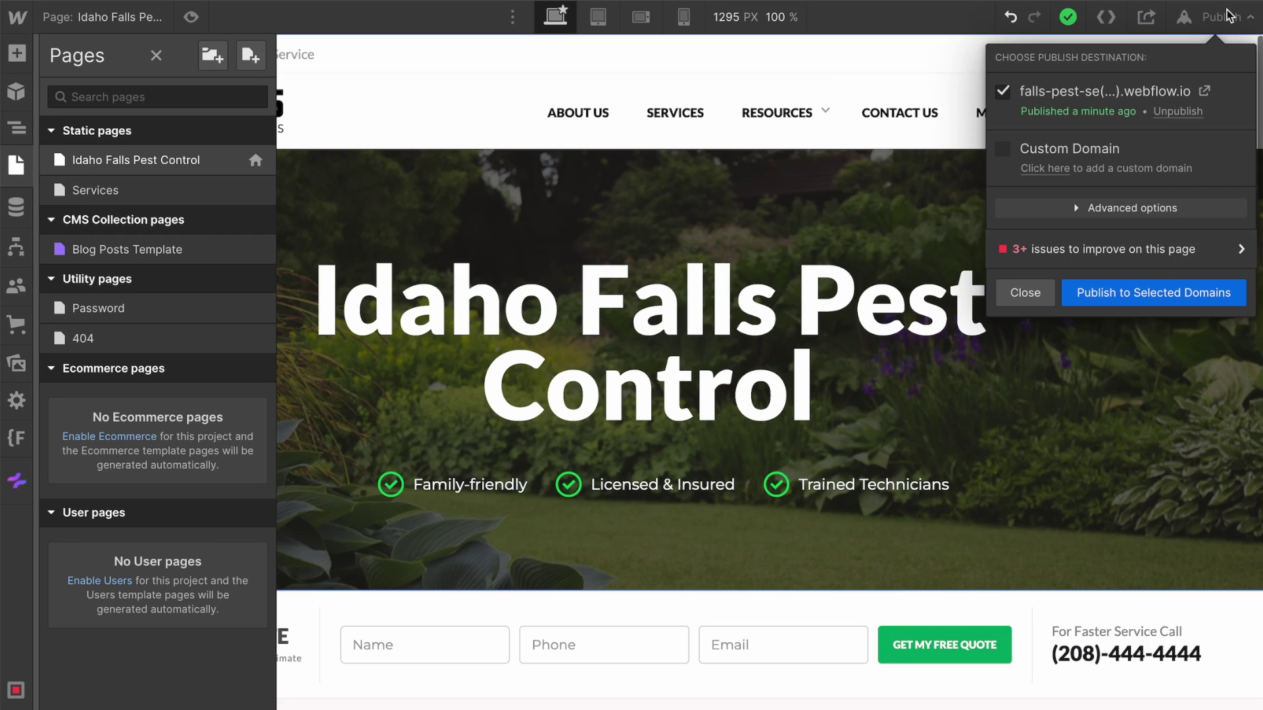
{"action": "left_click", "coordinate": [1160, 286]}
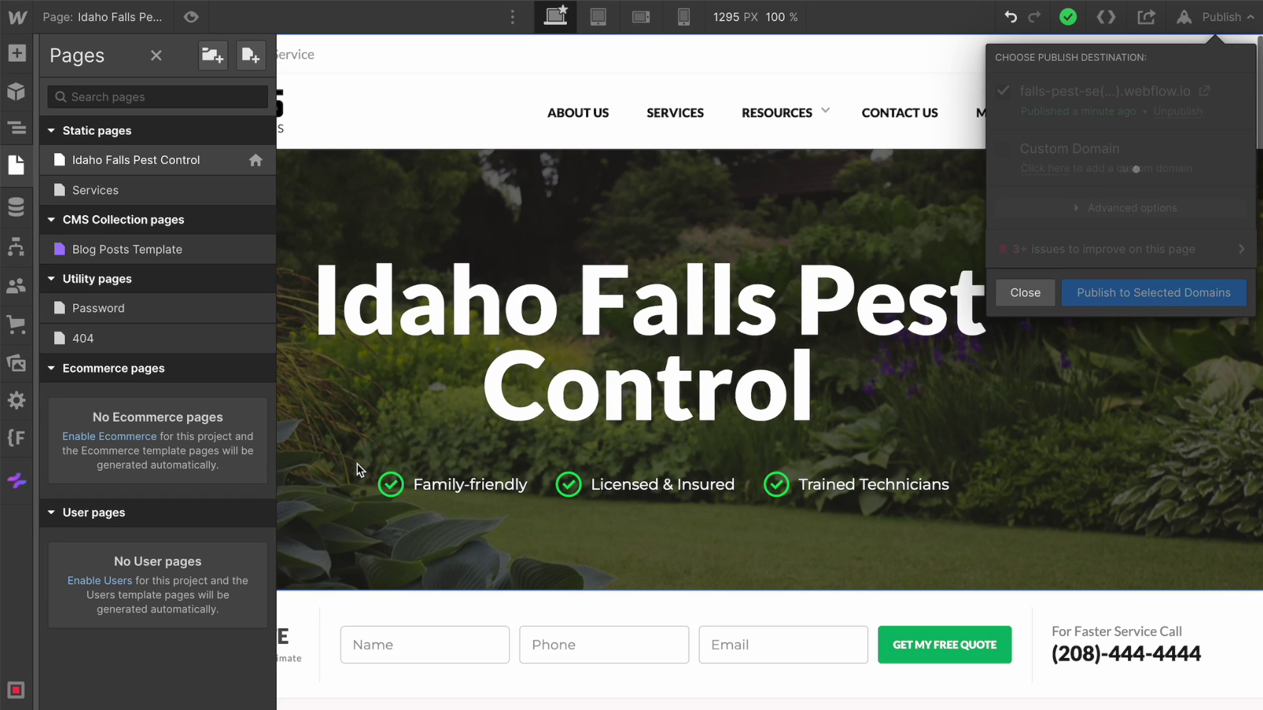
{"action": "left_click", "coordinate": [17, 482]}
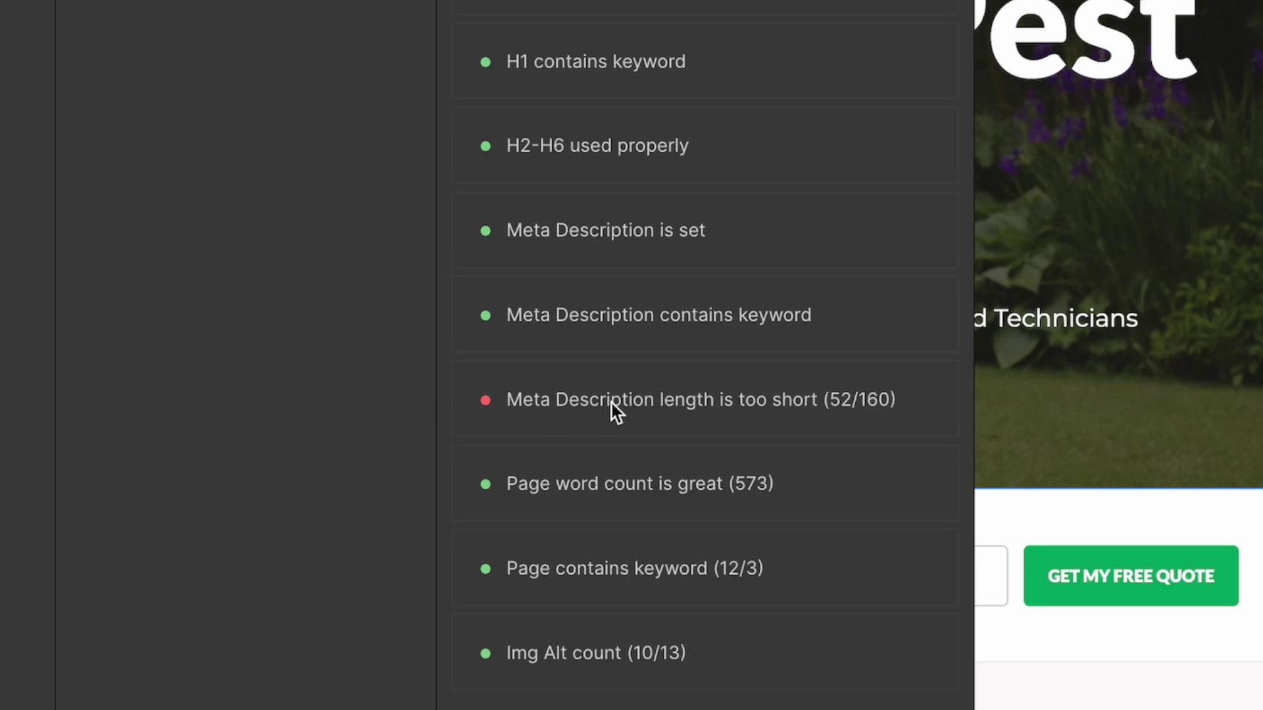
Step: Review the advice for the homepage meta description, still too short at 52/160, then return to the page list
{"action": "left_click", "coordinate": [616, 411]}
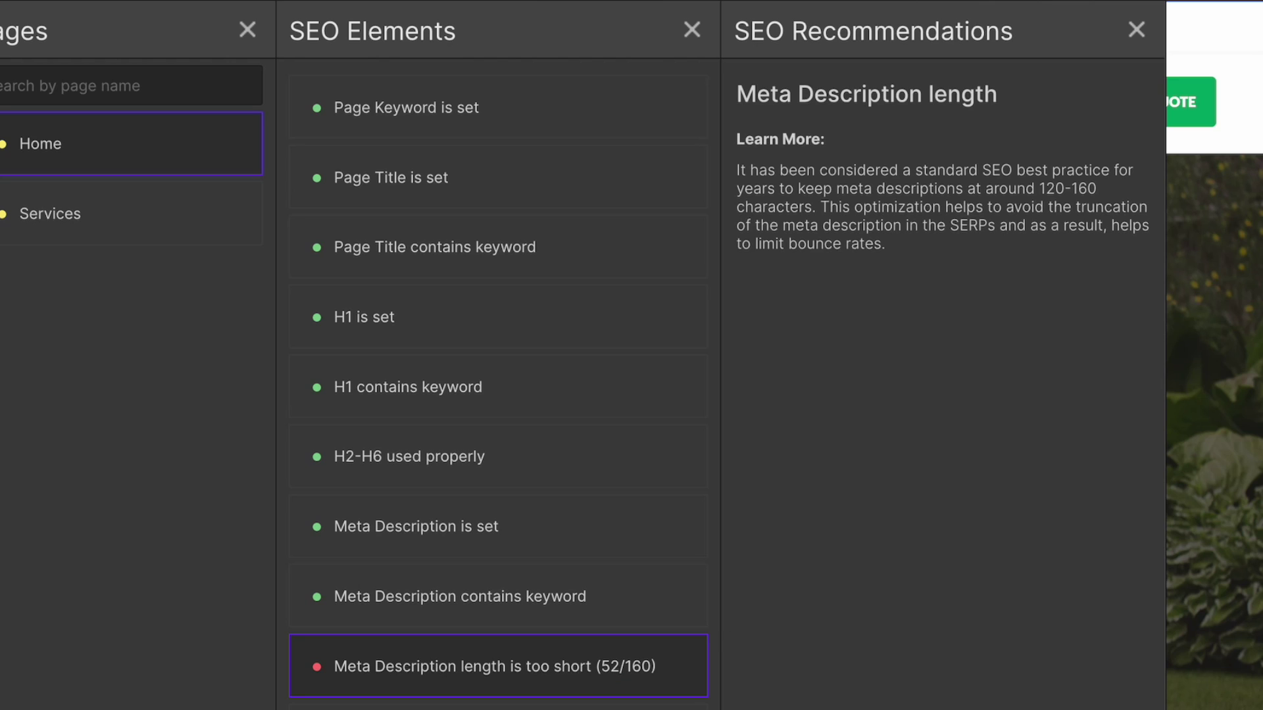
{"action": "left_click", "coordinate": [16, 166]}
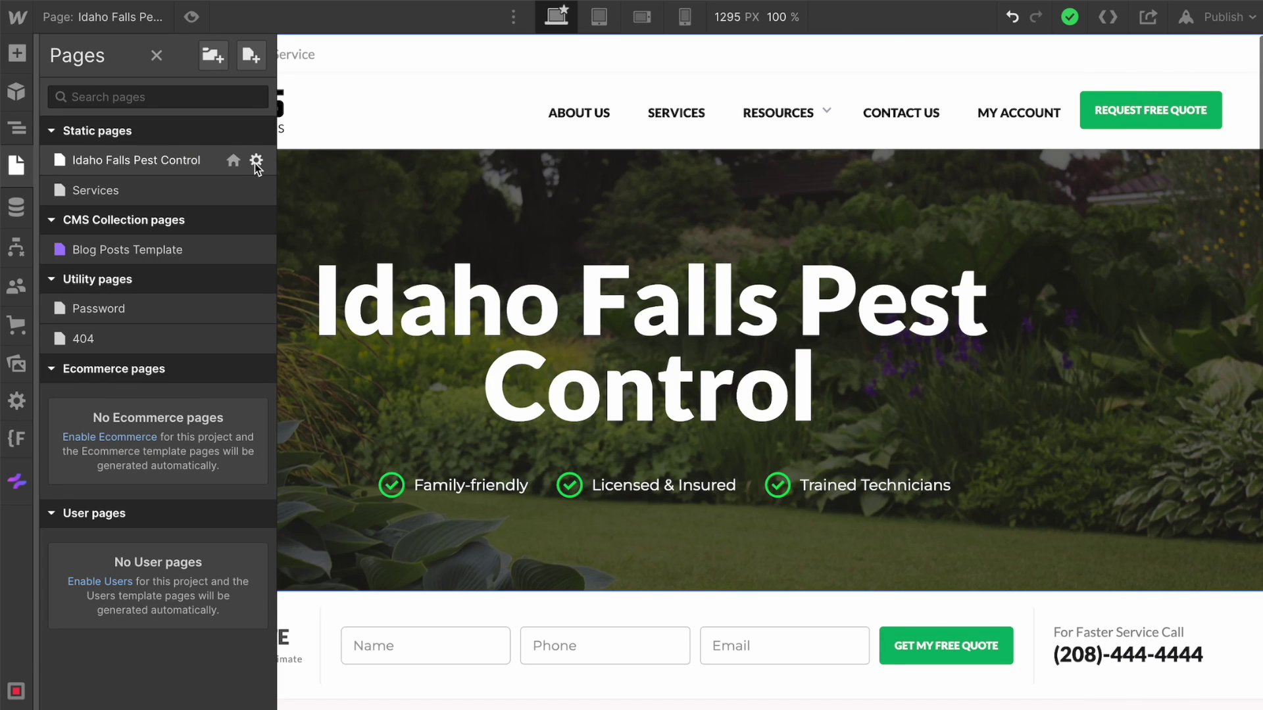
Step: Double the homepage meta description, append 'Call us now to get a free quote!' and save
{"action": "left_click", "coordinate": [256, 160]}
{"action": "scroll", "coordinate": [454, 484], "scroll_direction": "down", "scroll_amount": 3}
{"action": "left_click", "coordinate": [452, 647]}
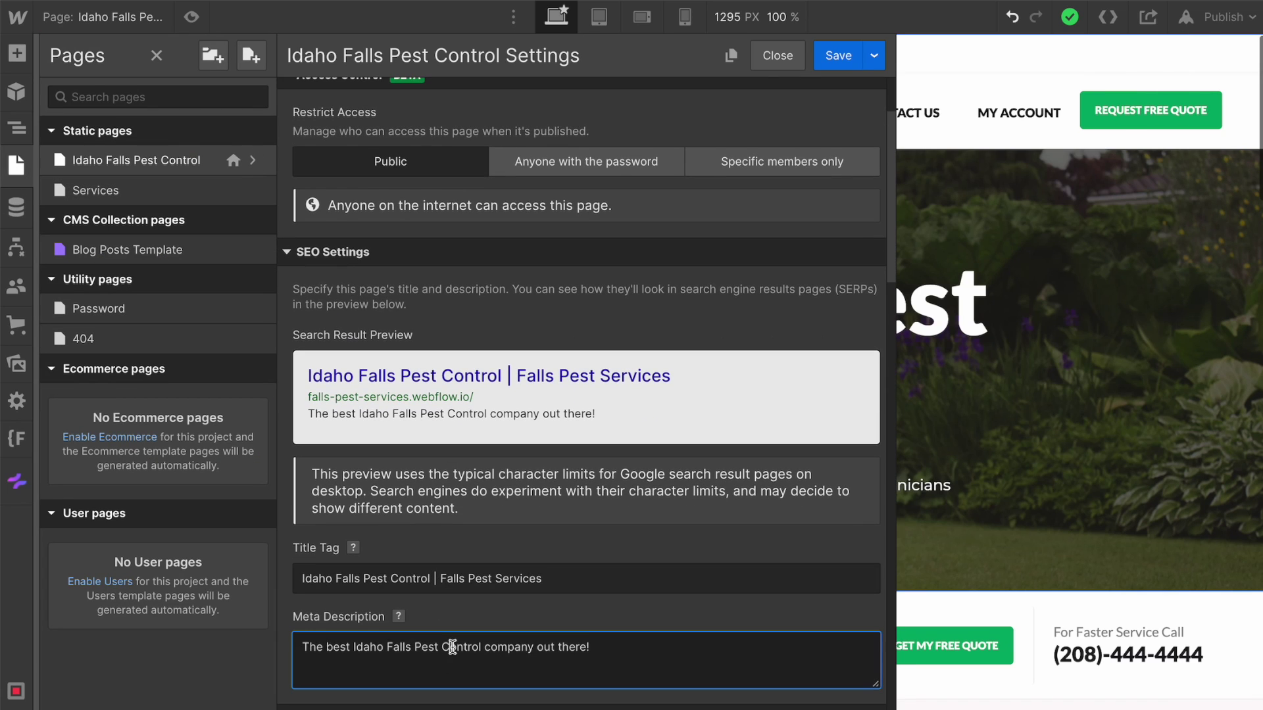
{"action": "triple_click", "coordinate": [452, 647]}
{"action": "key", "text": "ctrl+c"}
{"action": "left_click", "coordinate": [618, 645]}
{"action": "key", "text": "ctrl+v"}
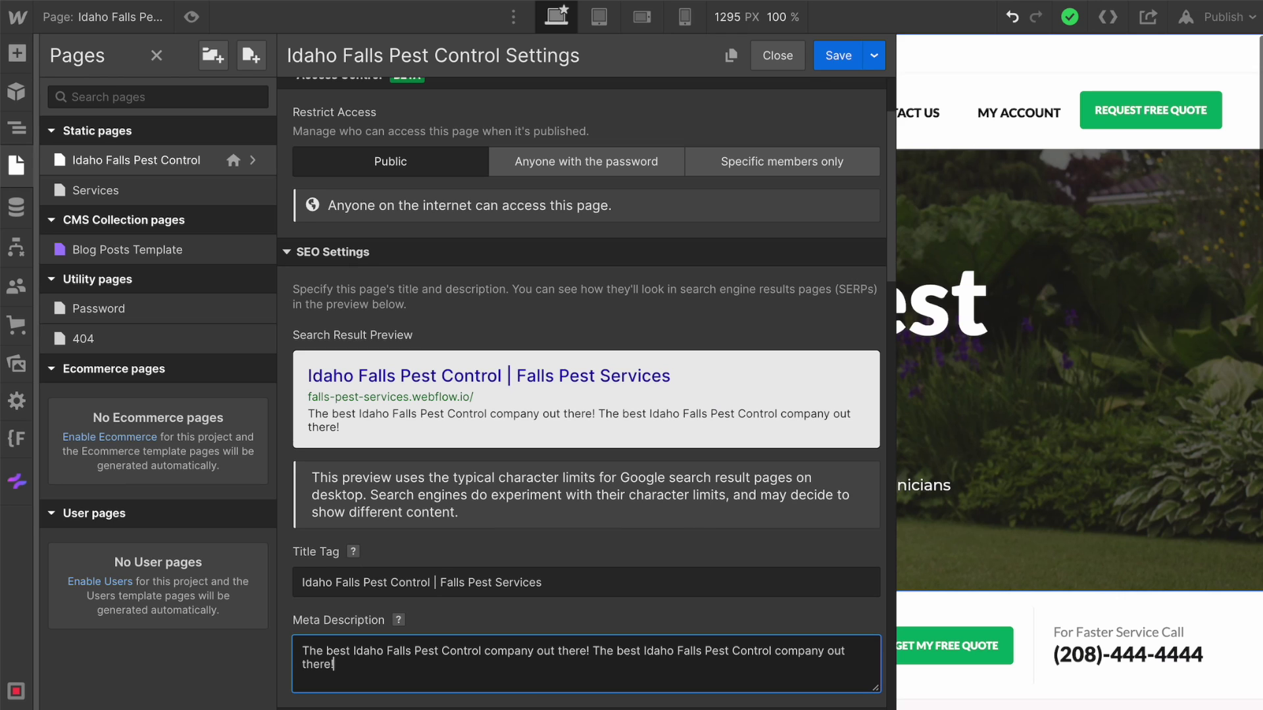
{"action": "type", "text": "Call us now to get a"}
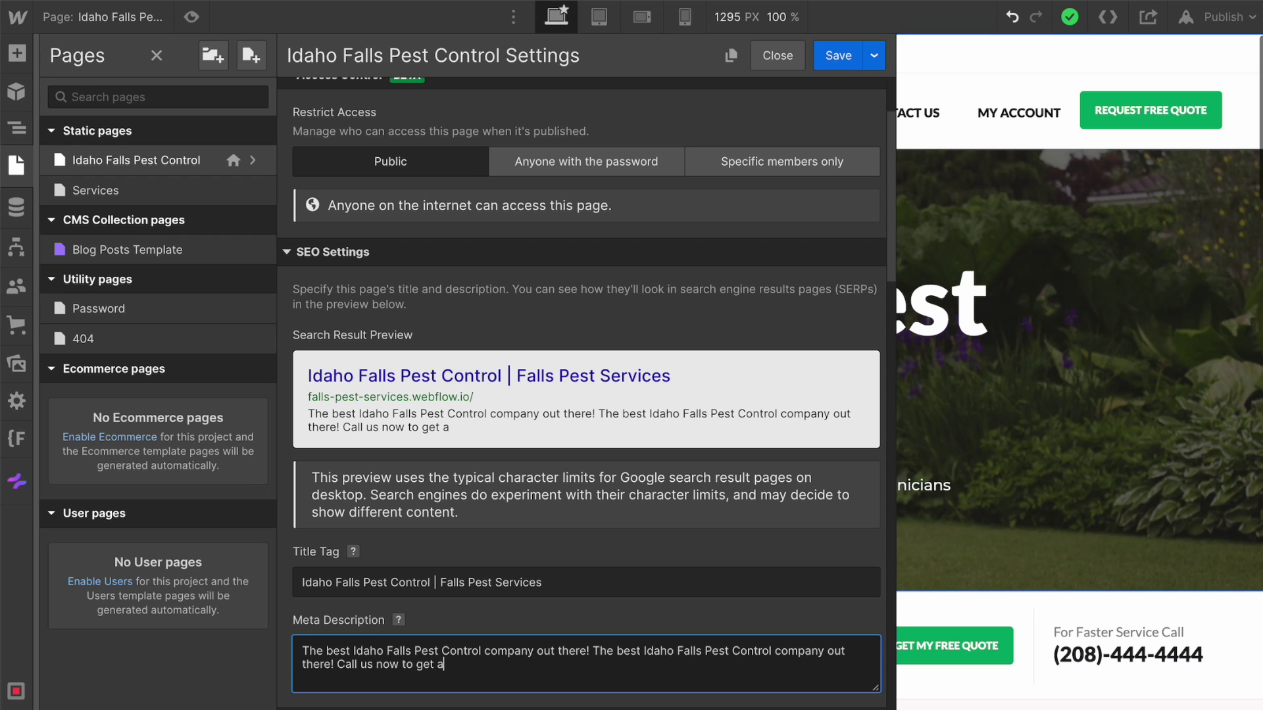
{"action": "type", "text": " free quote!"}
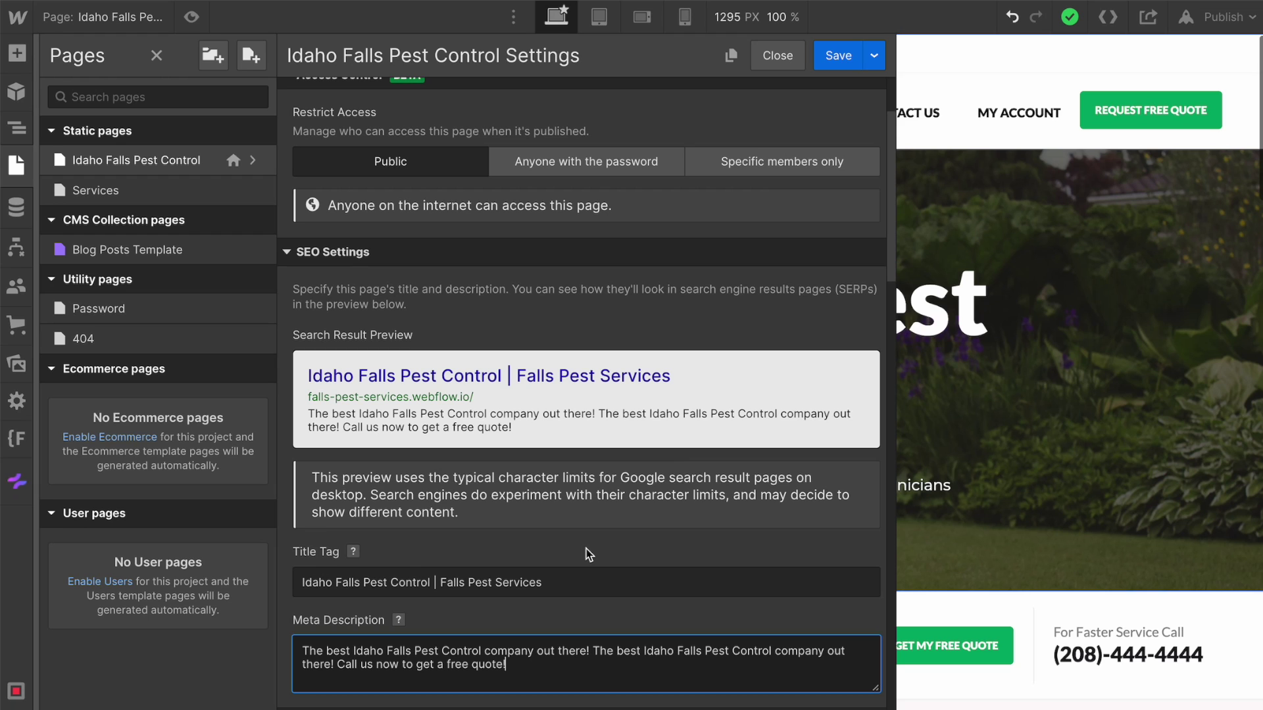
{"action": "left_click", "coordinate": [835, 54]}
Step: Publish the site to the selected domains and reopen Semflow's SEO checklist
{"action": "left_click", "coordinate": [1218, 15]}
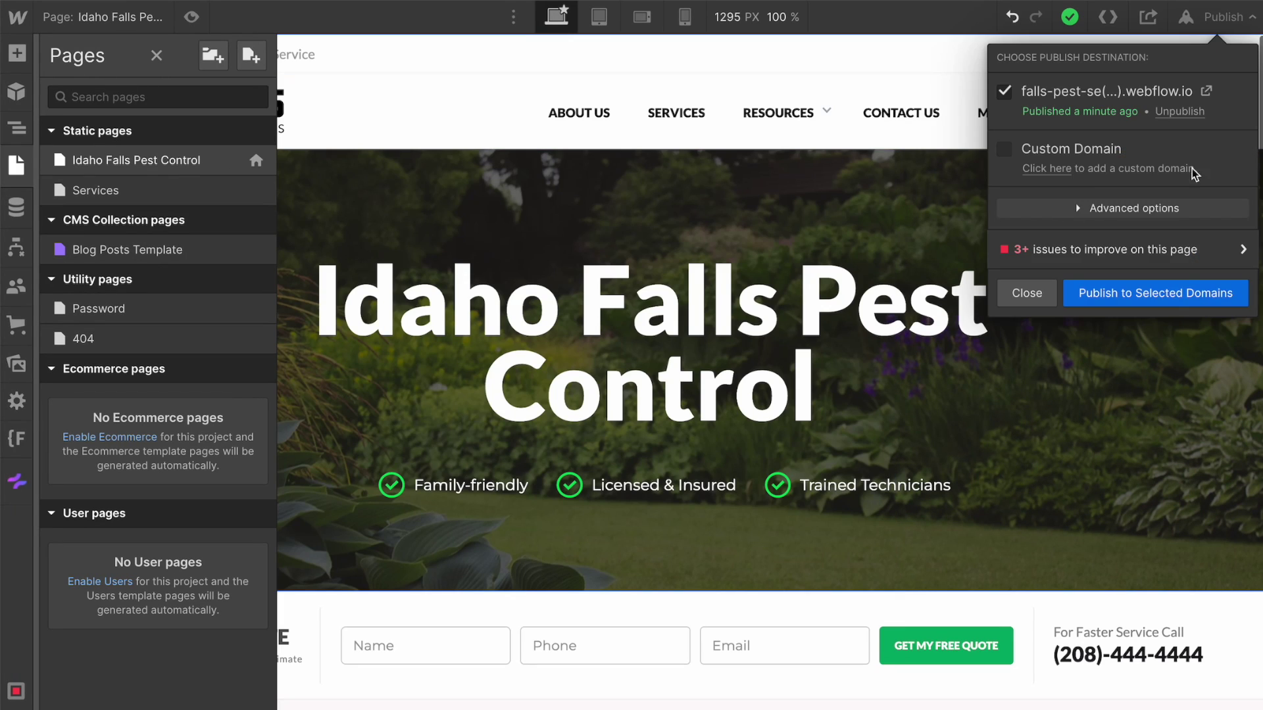
{"action": "left_click", "coordinate": [1181, 284]}
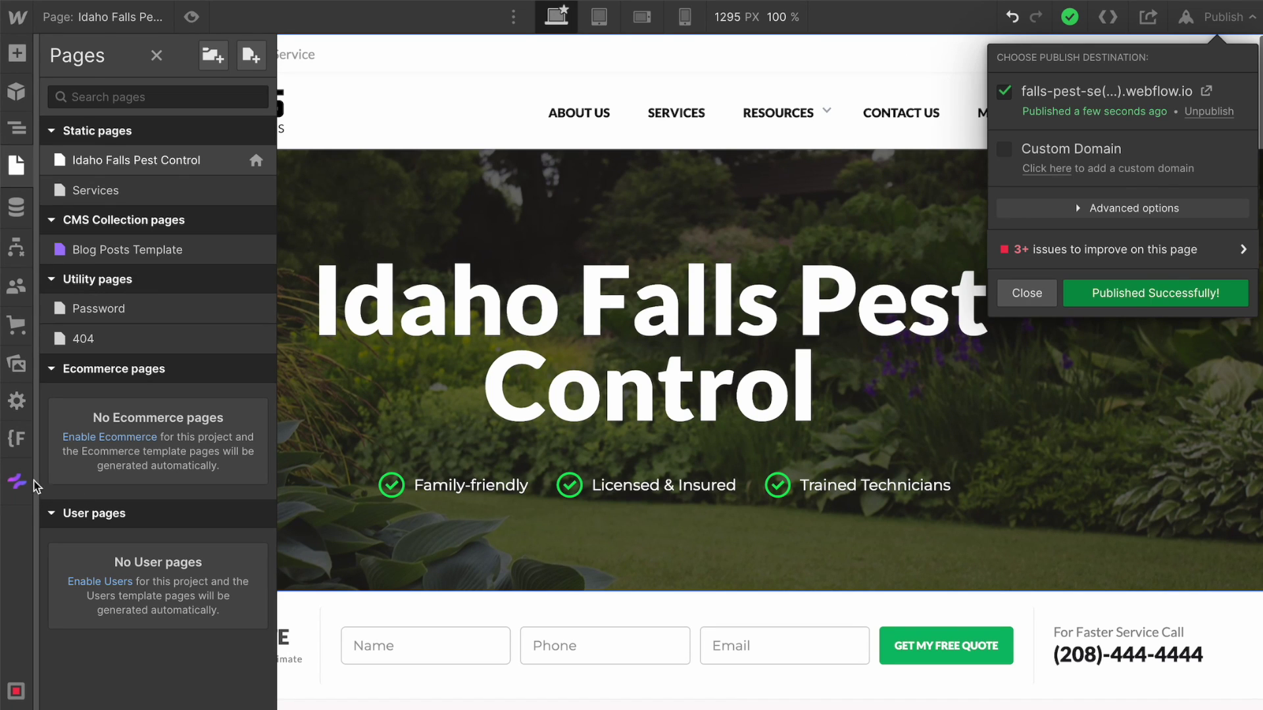
{"action": "left_click", "coordinate": [17, 481]}
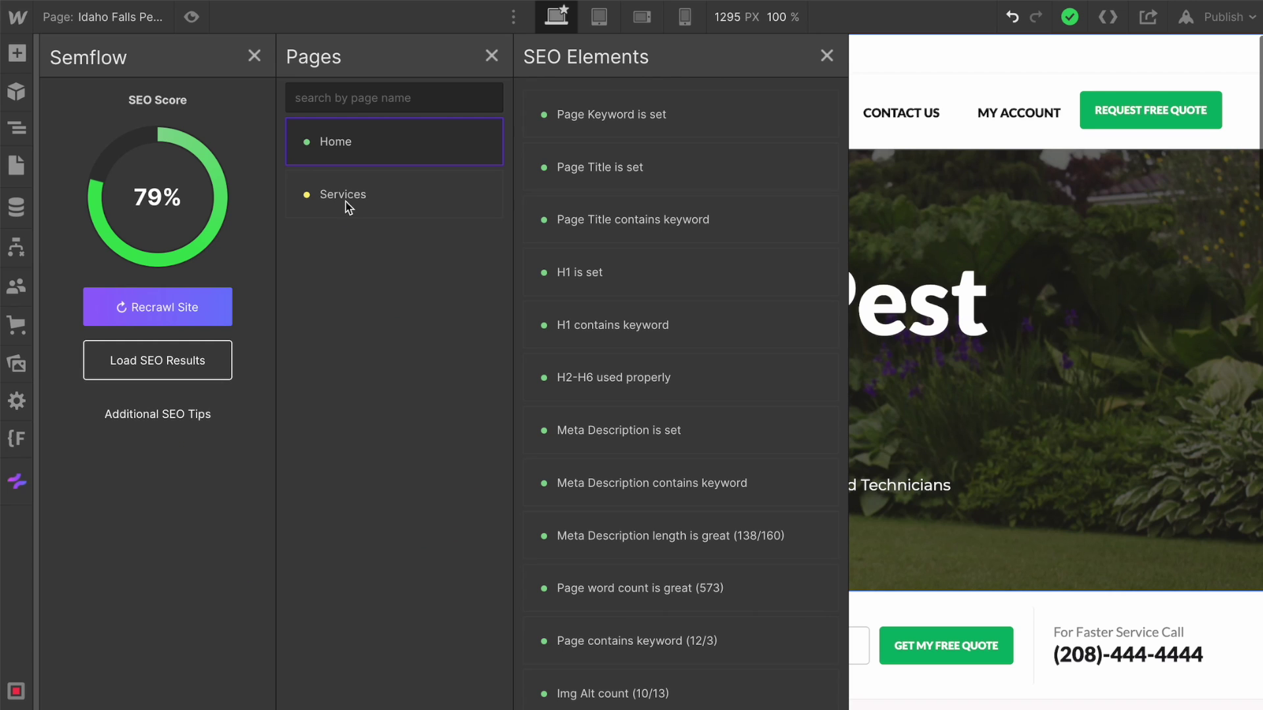
Step: Review the Services page's failing Semflow checks, including the missing page keyword advice
{"action": "left_click", "coordinate": [770, 420]}
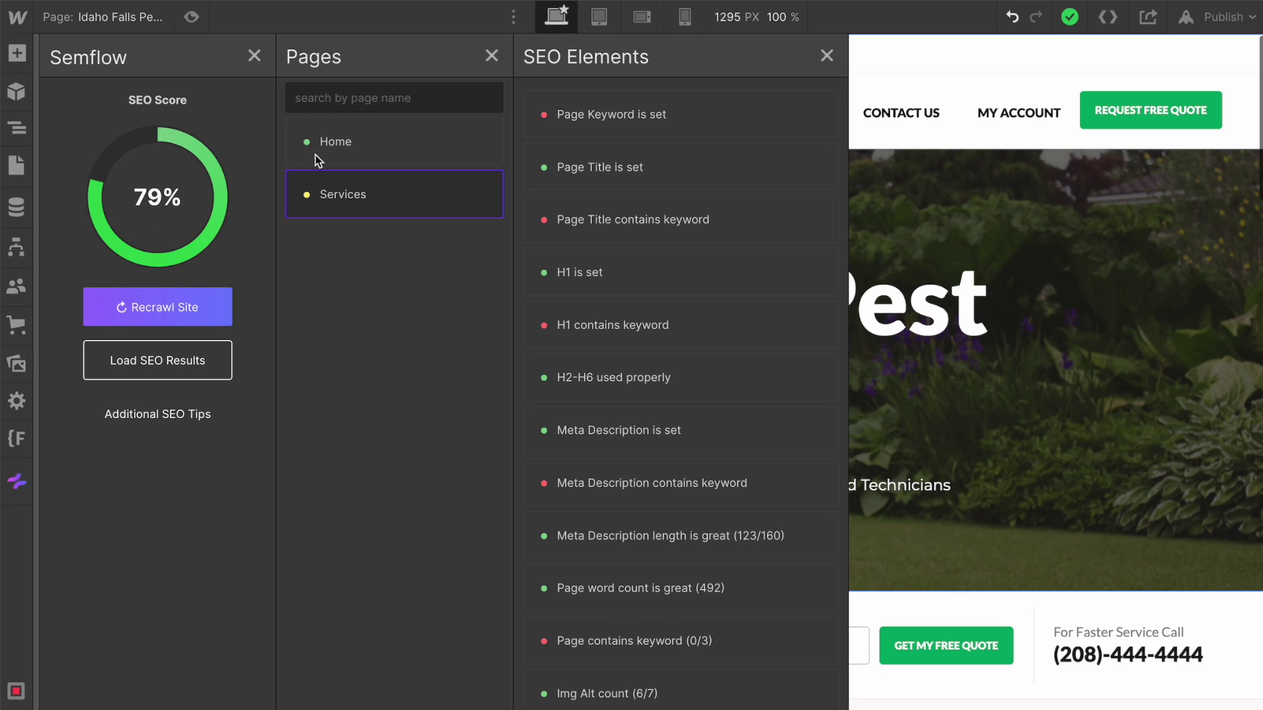
{"action": "left_click", "coordinate": [642, 117]}
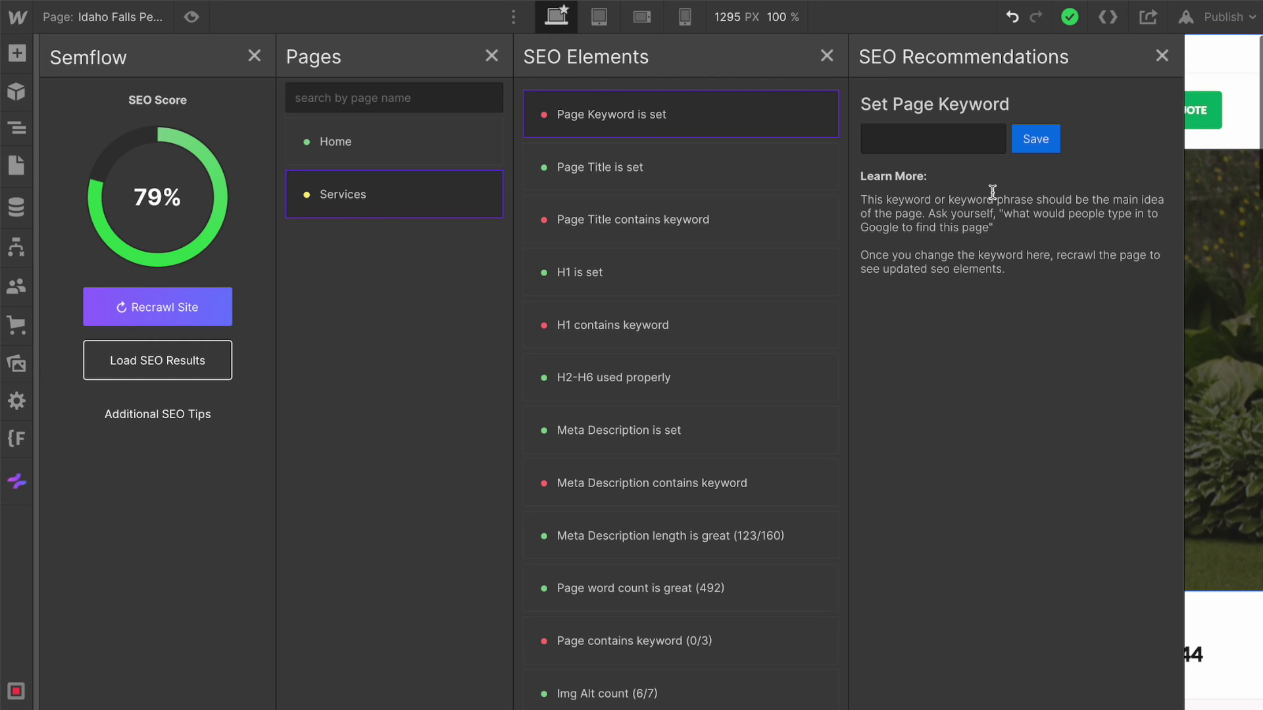
{"action": "left_click", "coordinate": [15, 170]}
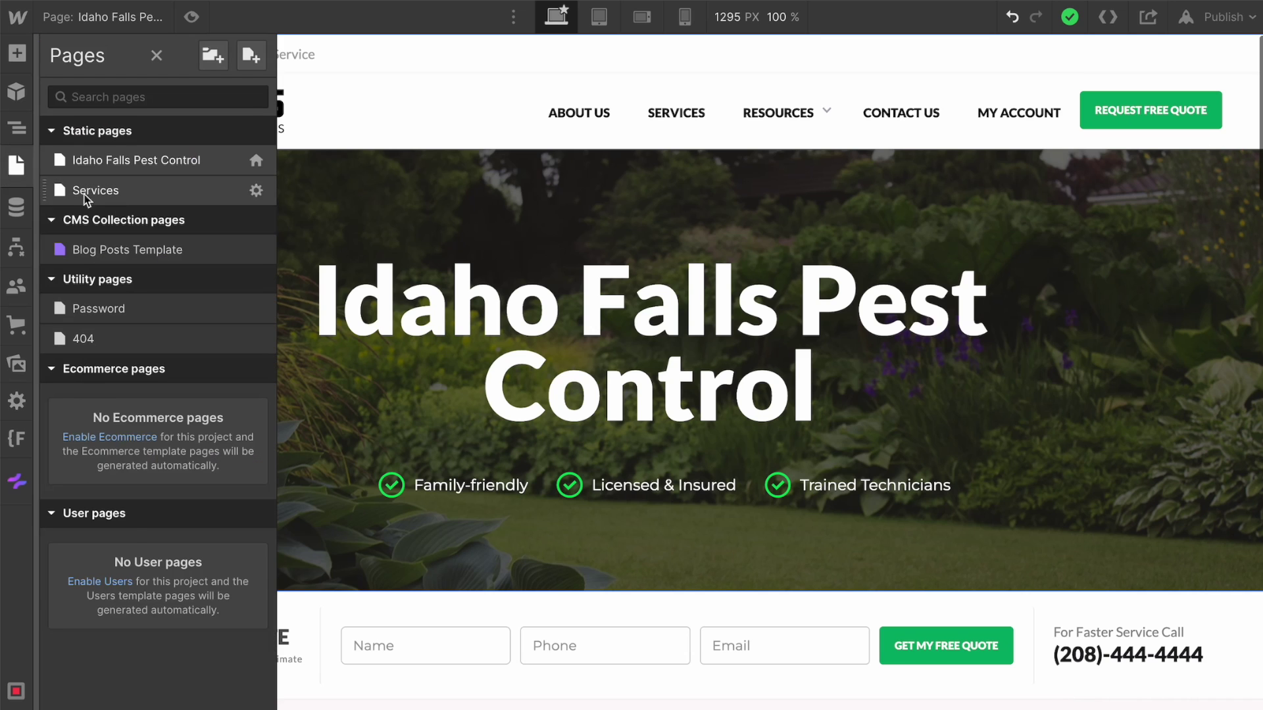
Step: Edit the Services H1 from 'Pest services' to 'Idaho Falls Pest Services', fixing the typo
{"action": "left_click", "coordinate": [123, 197]}
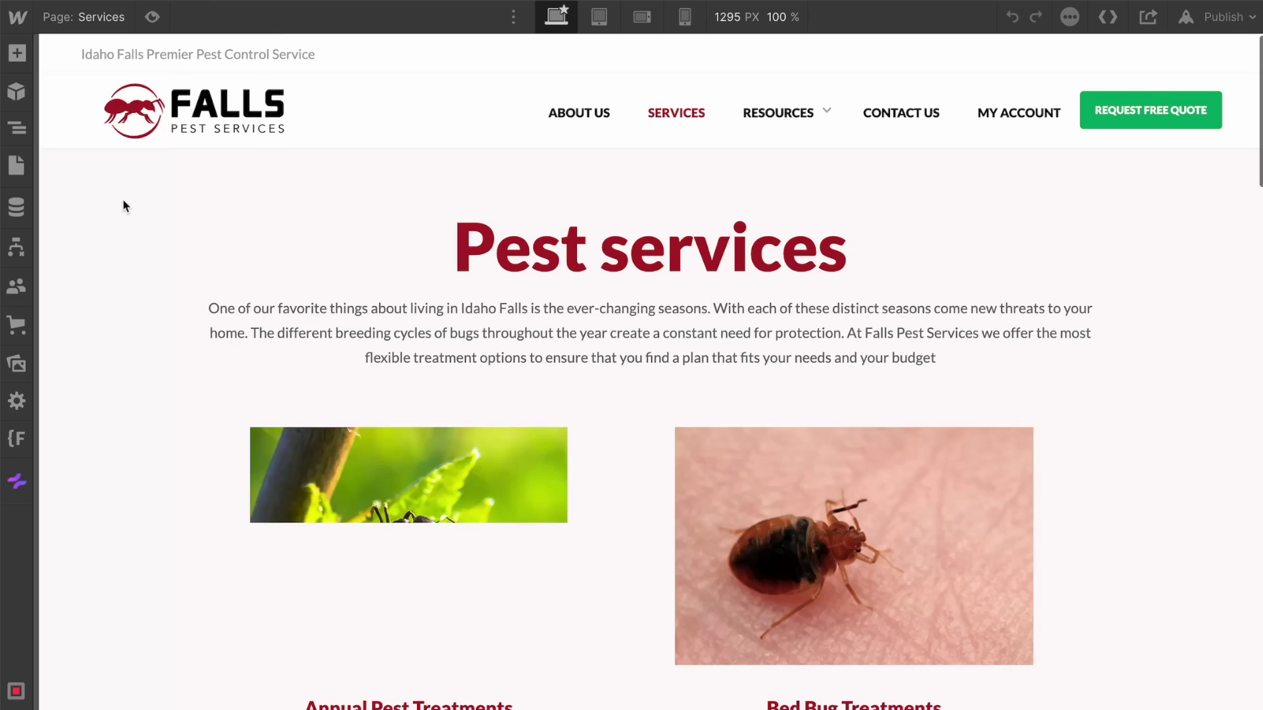
{"action": "double_click", "coordinate": [655, 262]}
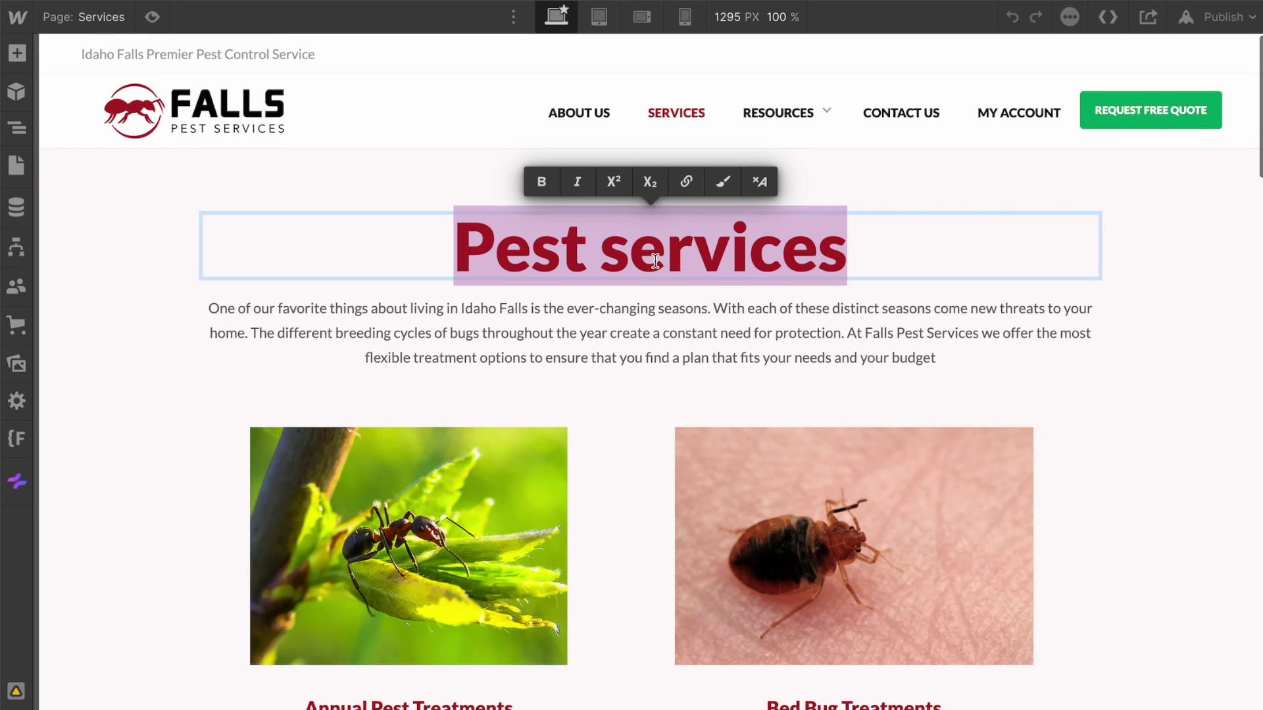
{"action": "left_click", "coordinate": [475, 240]}
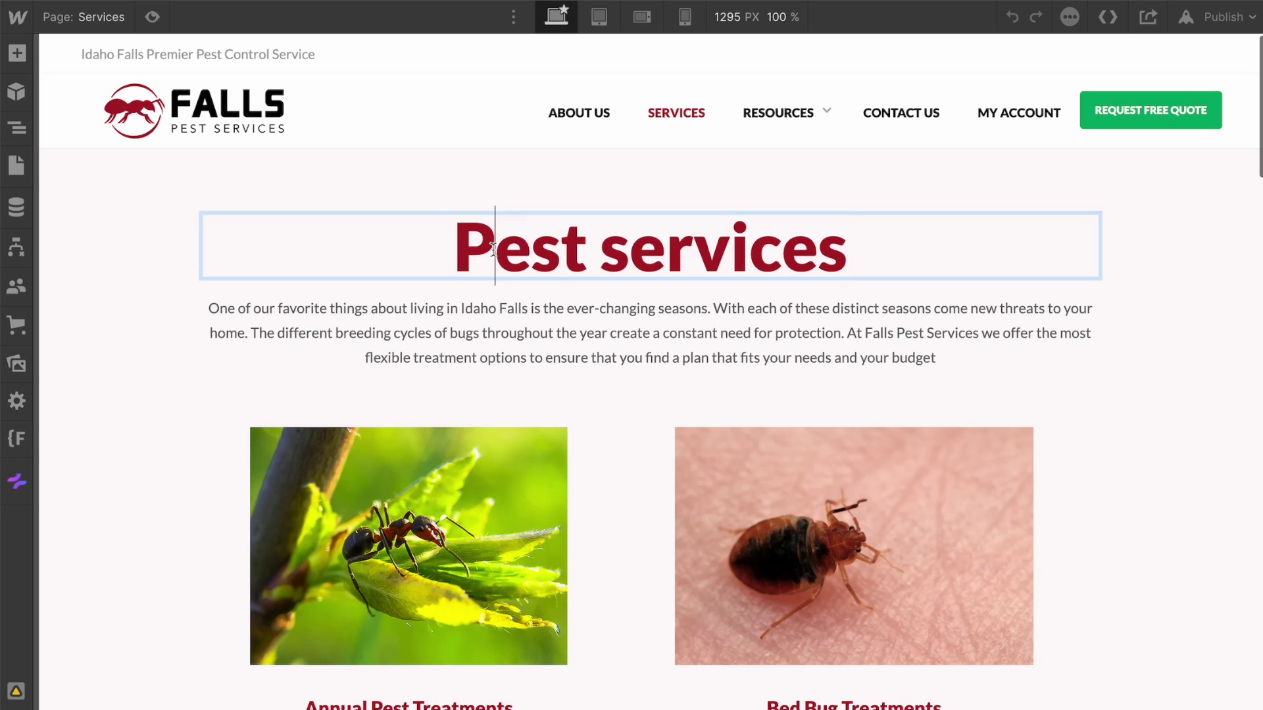
{"action": "left_click", "coordinate": [460, 255]}
{"action": "type", "text": "Idaho FAll"}
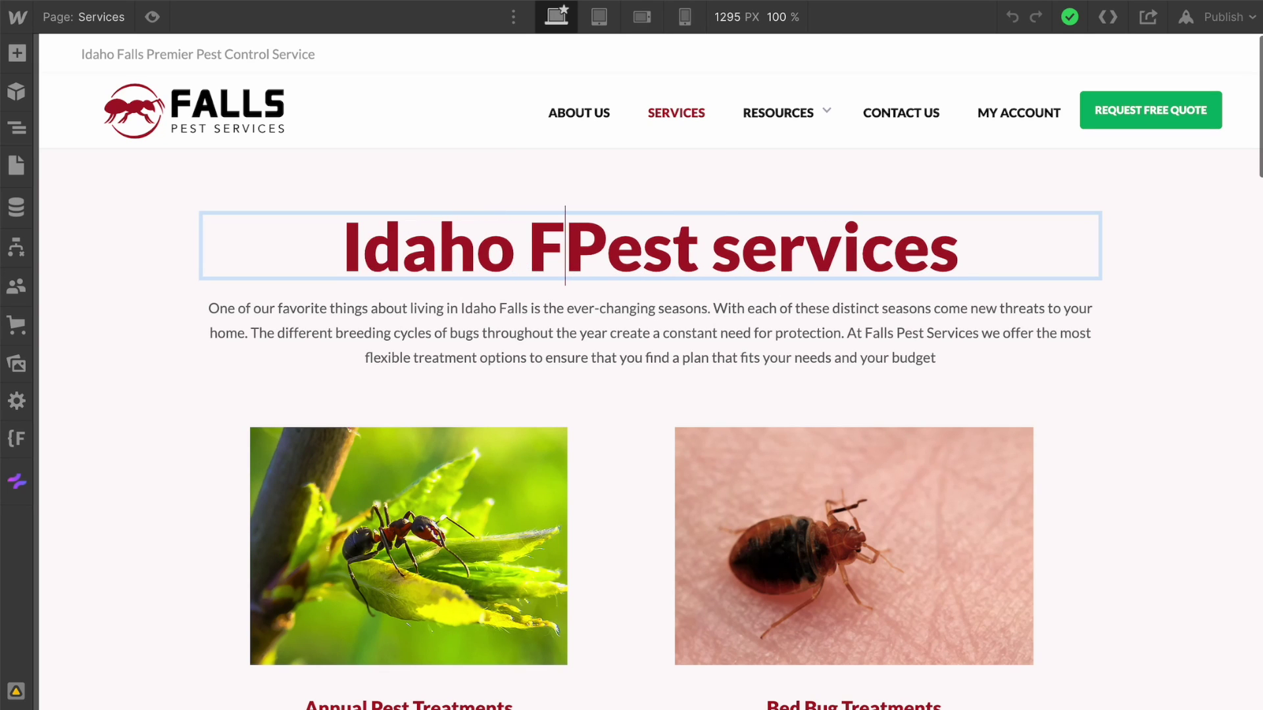
{"action": "key", "text": "BackSpace"}
{"action": "key", "text": "BackSpace"}
{"action": "key", "text": "BackSpace"}
{"action": "type", "text": "alls"}
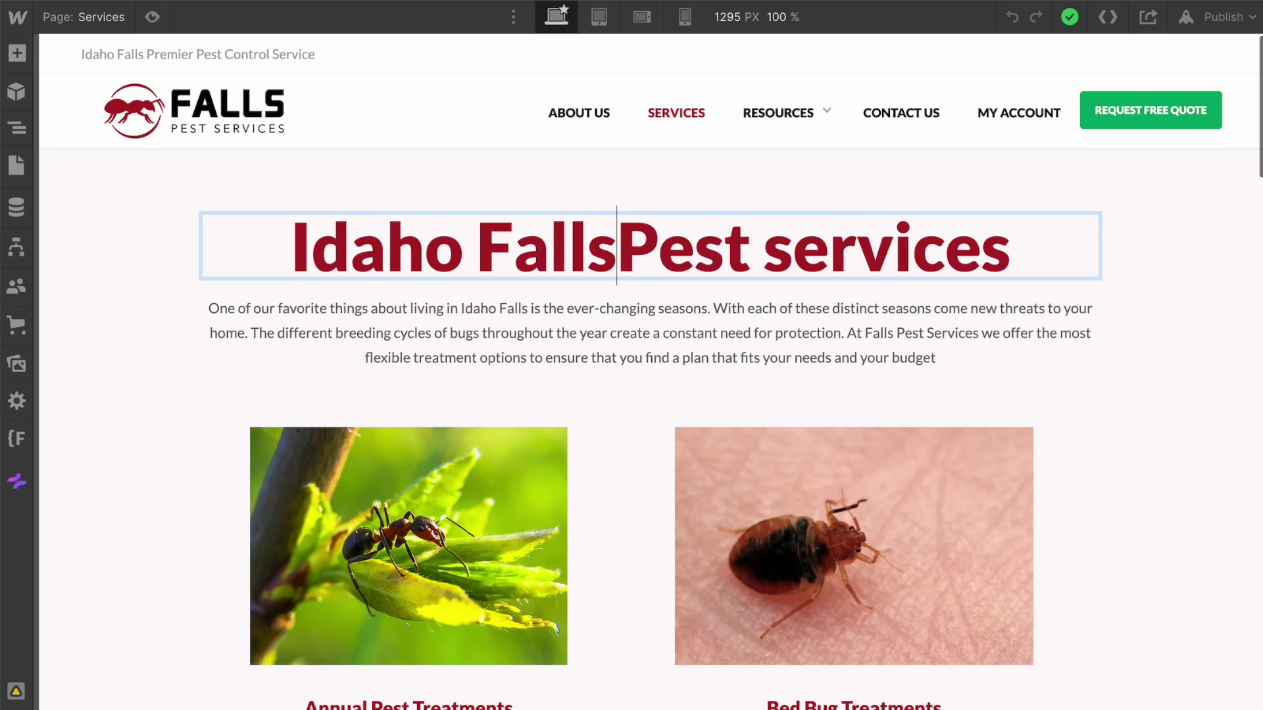
{"action": "left_click", "coordinate": [793, 249]}
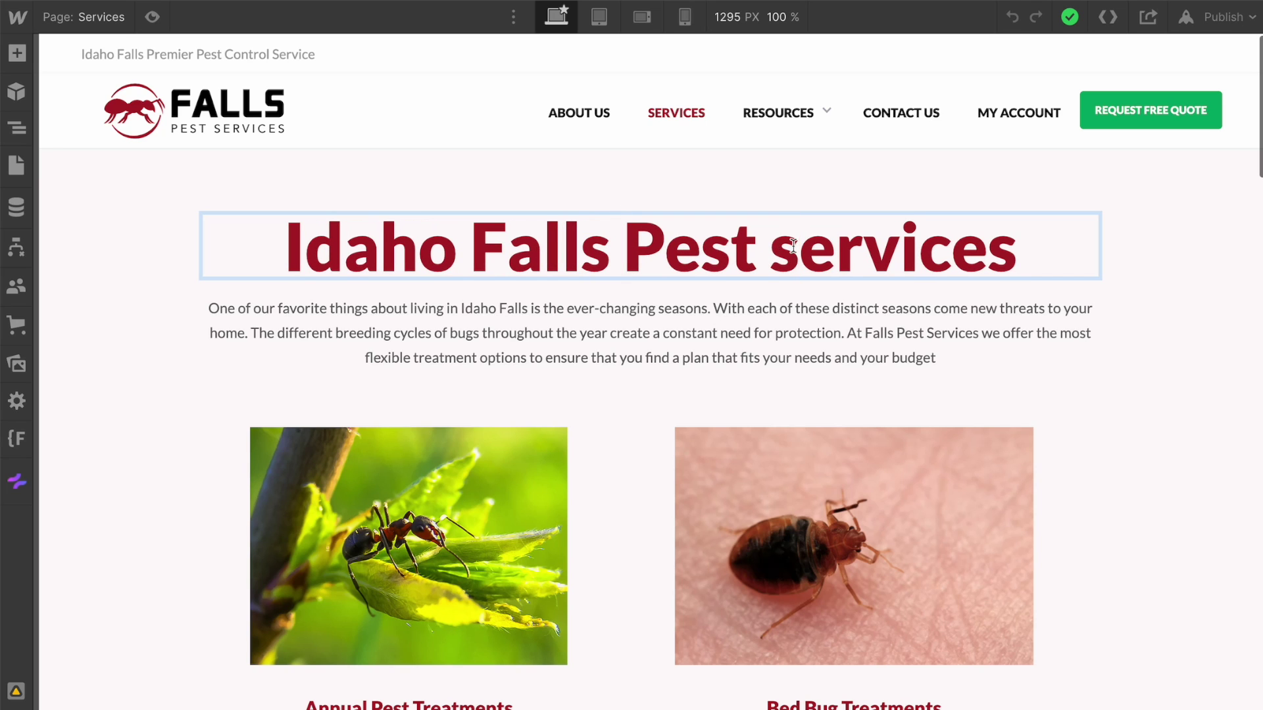
{"action": "key", "text": "BackSpace"}
{"action": "type", "text": "S"}
{"action": "triple_click", "coordinate": [669, 248]}
{"action": "key", "text": "ctrl+c"}
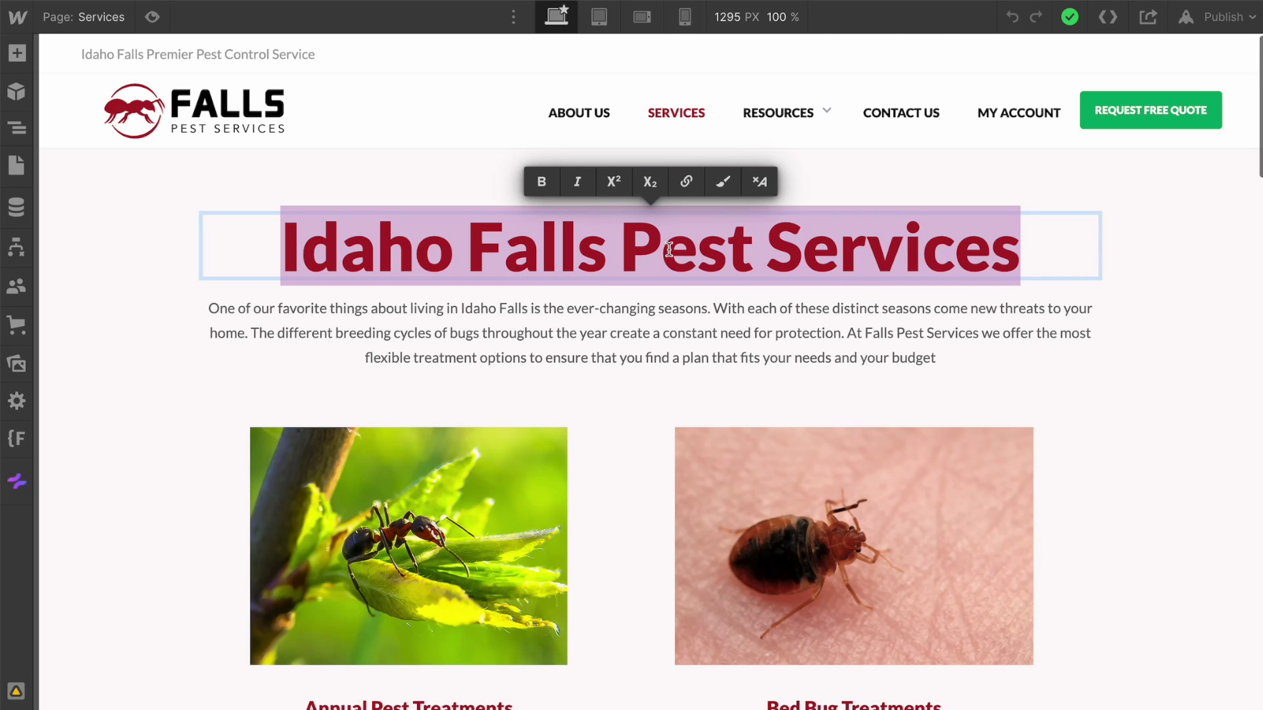
{"action": "left_click", "coordinate": [16, 172]}
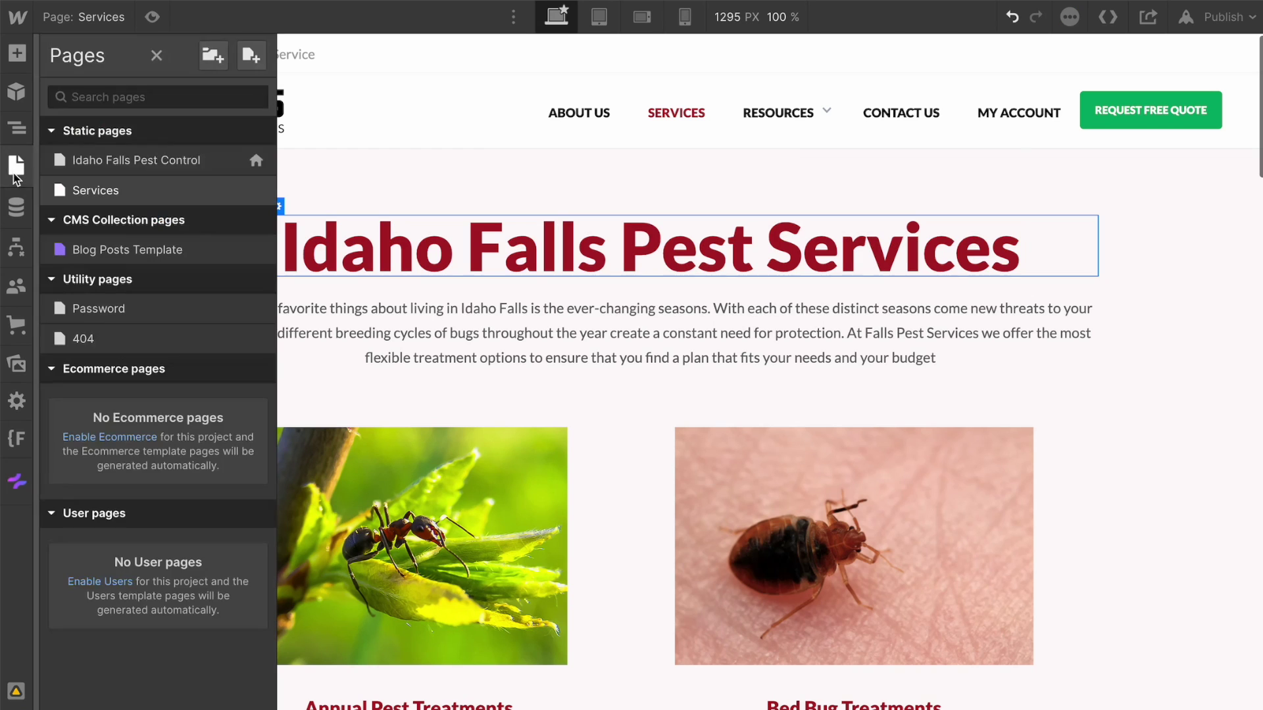
Step: Paste 'Idaho Falls Pest Services' as the Services page keyword in Semflow and save it
{"action": "left_click", "coordinate": [16, 482]}
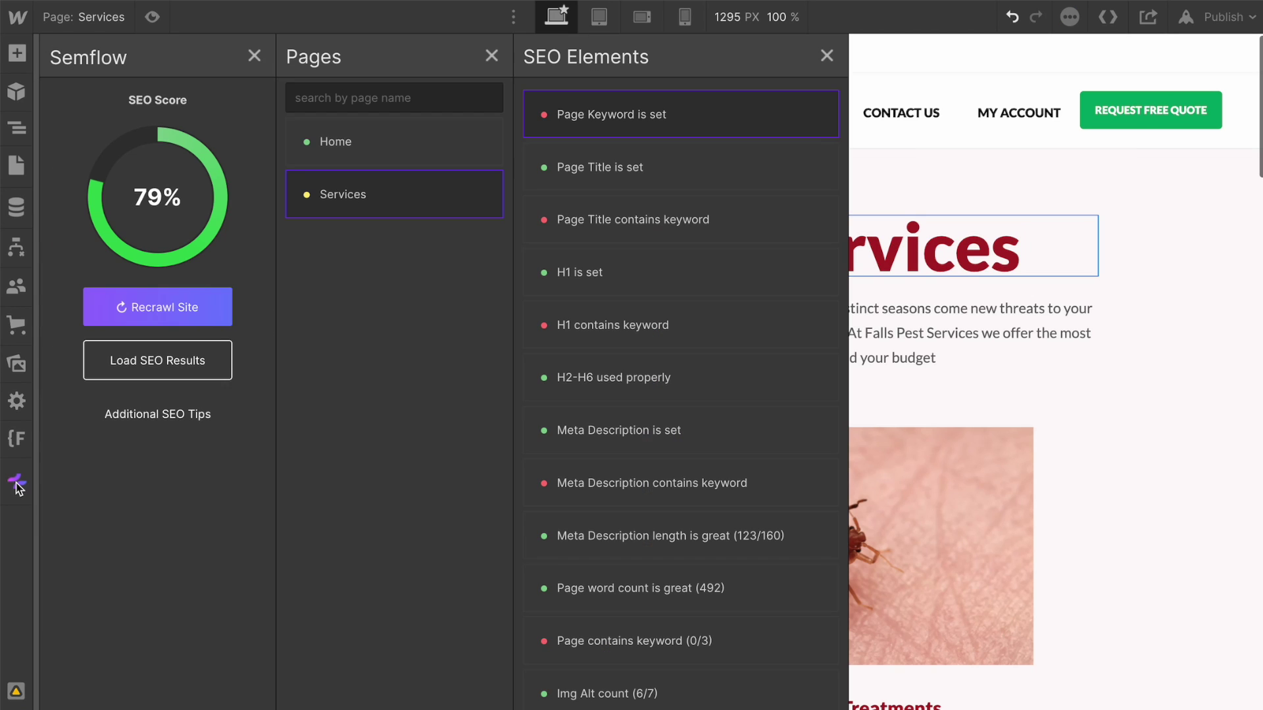
{"action": "left_click", "coordinate": [709, 119]}
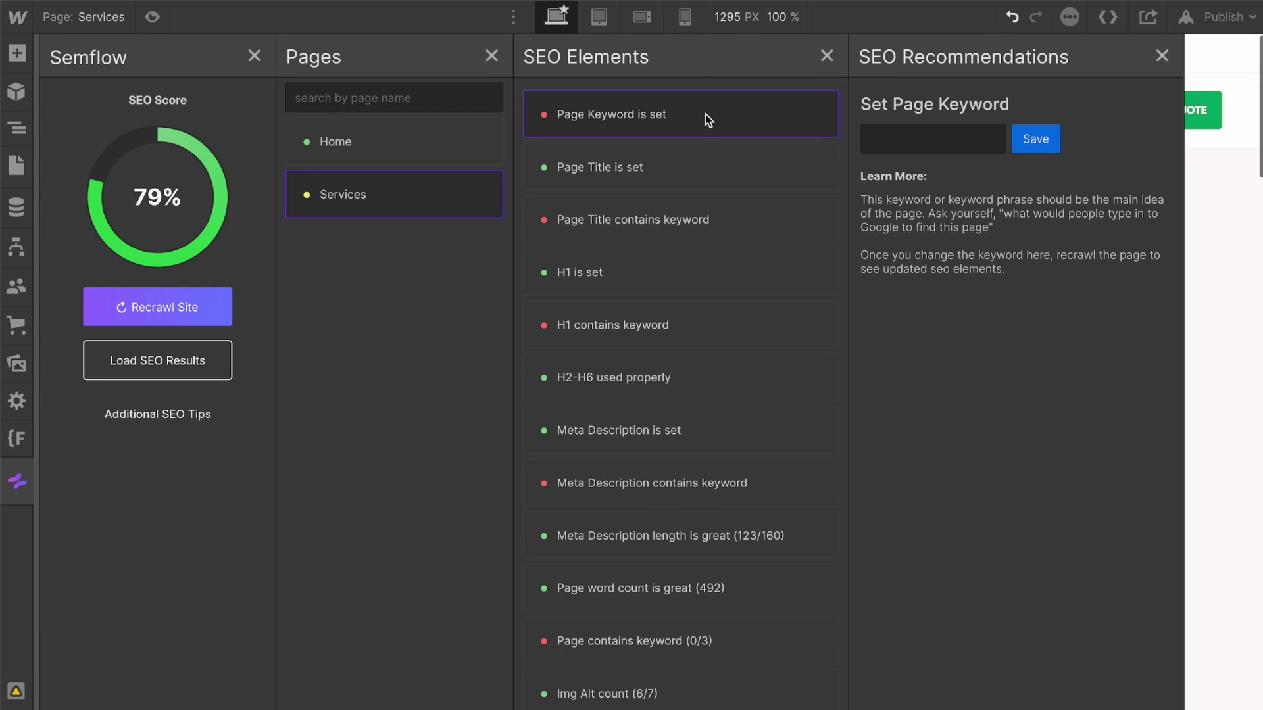
{"action": "left_click", "coordinate": [928, 149]}
{"action": "key", "text": "ctrl+v"}
{"action": "left_click", "coordinate": [1038, 139]}
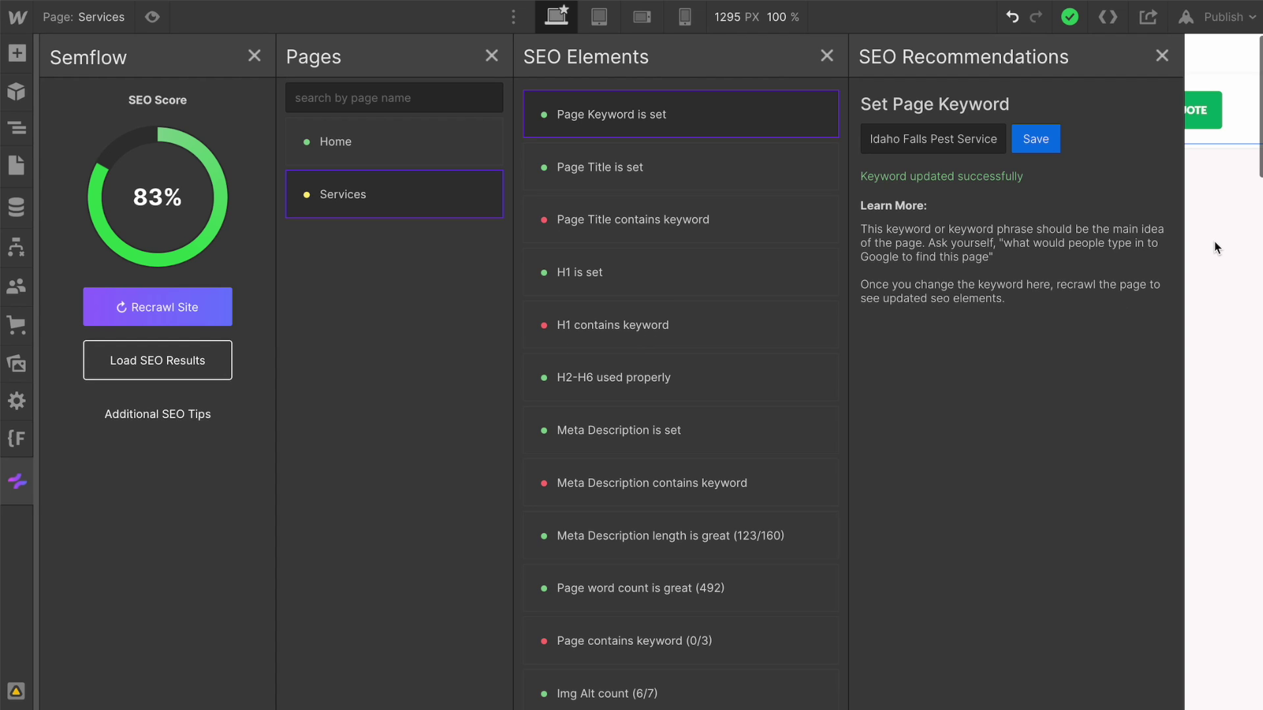
{"action": "left_click", "coordinate": [13, 171]}
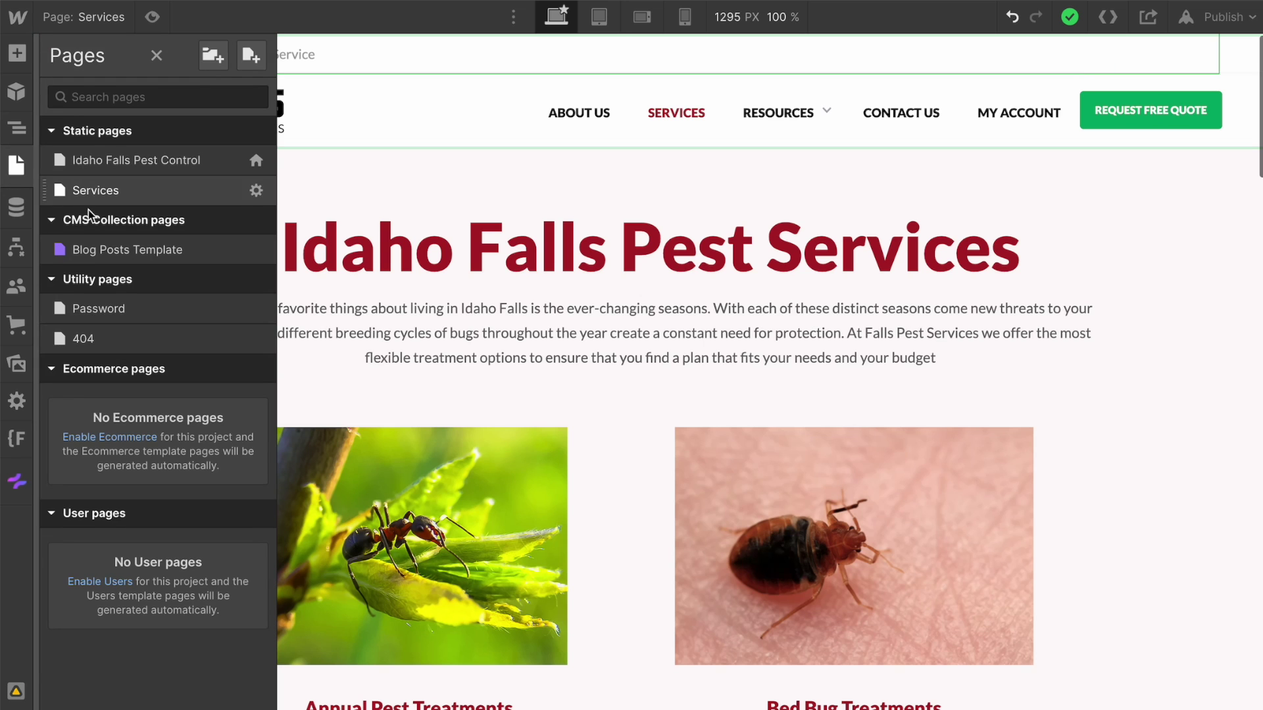
Step: Replace the start of the Services title tag with 'Idaho Falls Pest Services' and save the settings
{"action": "left_click", "coordinate": [257, 191]}
{"action": "scroll", "coordinate": [421, 513], "scroll_direction": "down", "scroll_amount": 6}
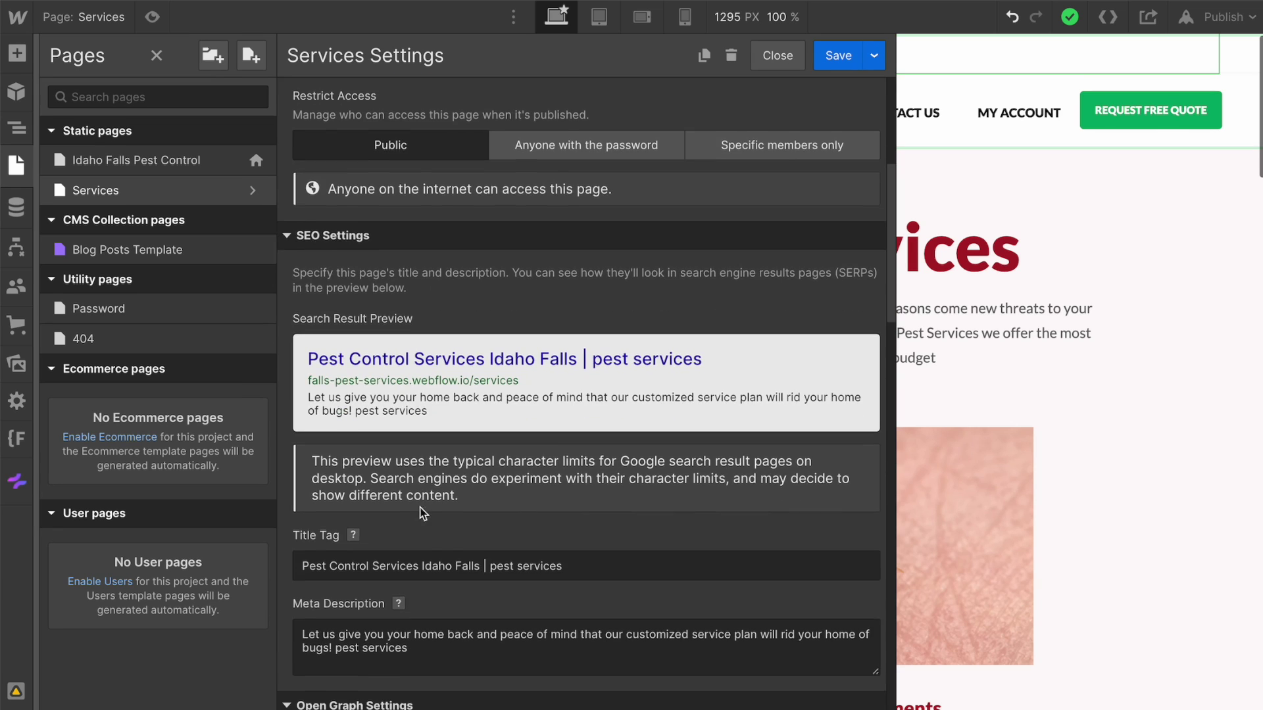
{"action": "left_click", "coordinate": [480, 553]}
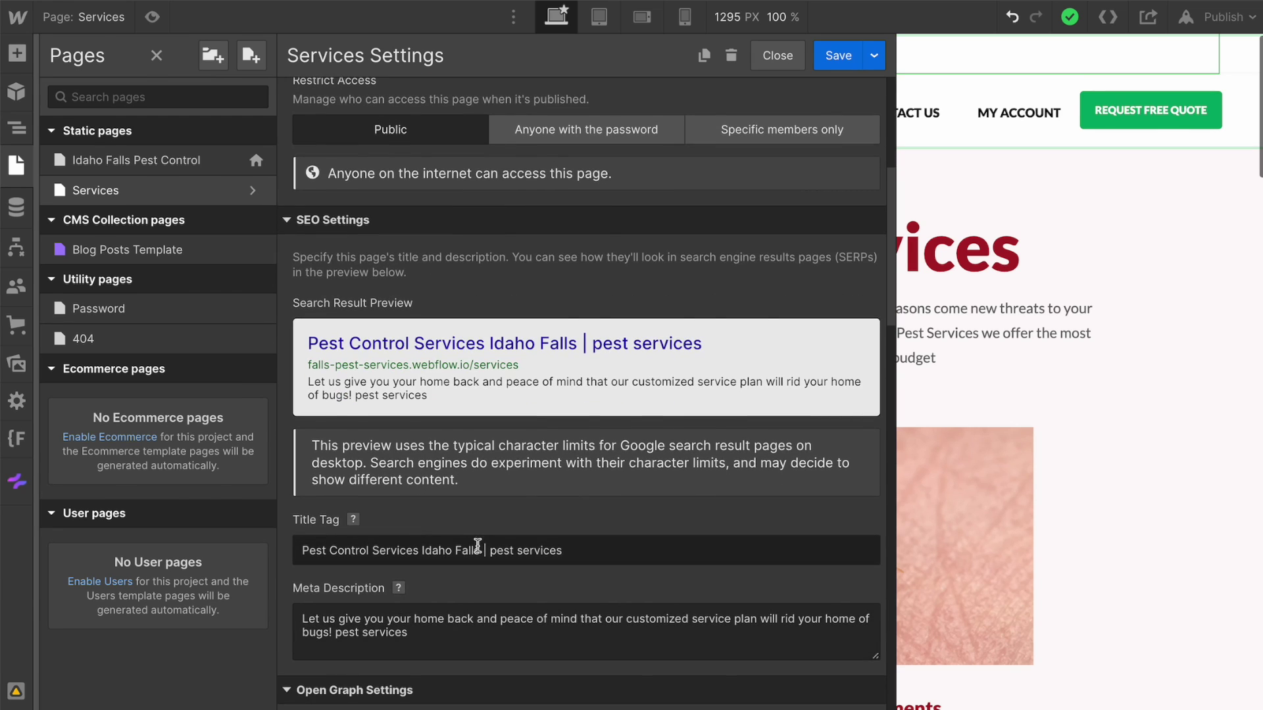
{"action": "left_click_drag", "start_coordinate": [480, 554], "coordinate": [315, 549]}
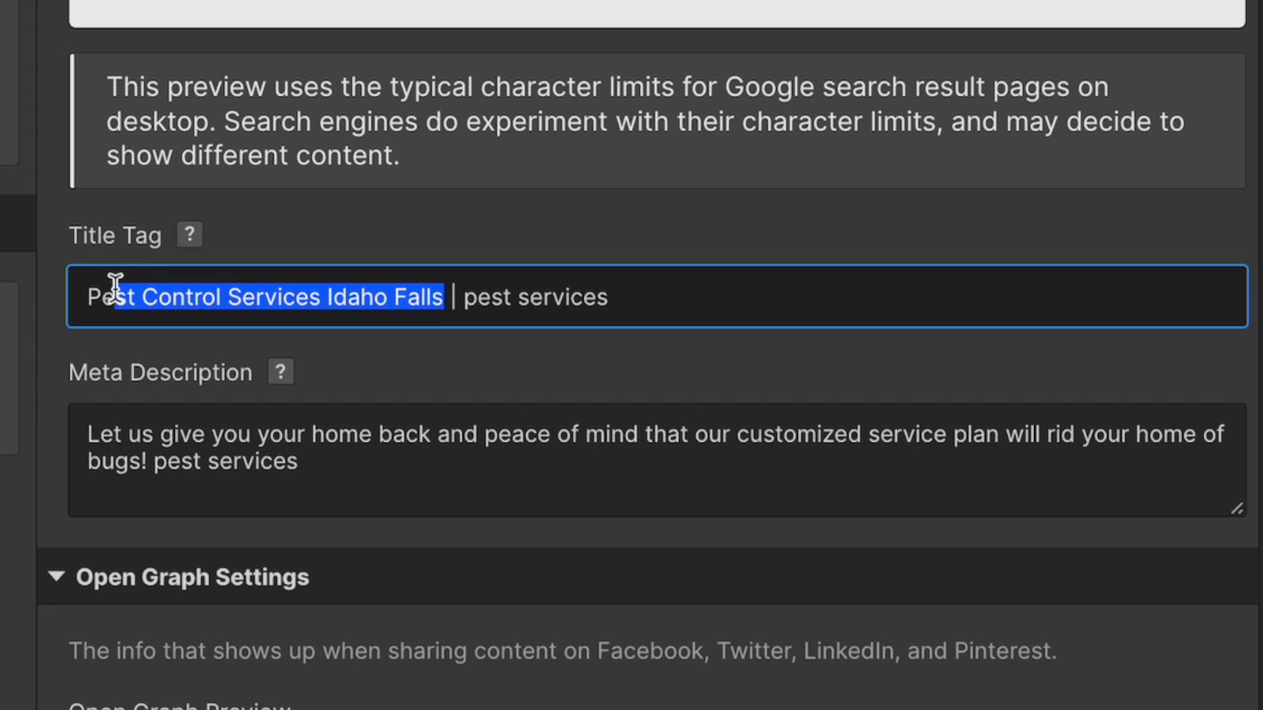
{"action": "left_click_drag", "start_coordinate": [115, 287], "coordinate": [81, 284]}
{"action": "type", "text": "Idaho Falls Pest Services"}
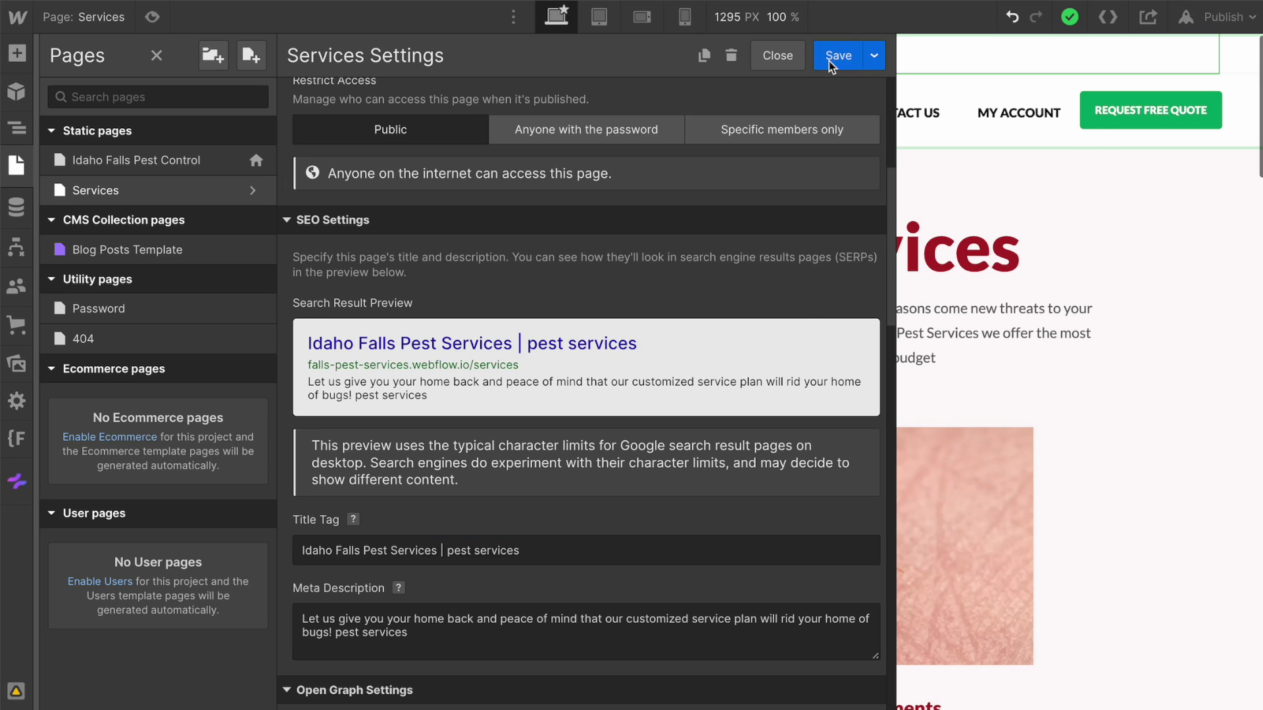
{"action": "left_click", "coordinate": [832, 57]}
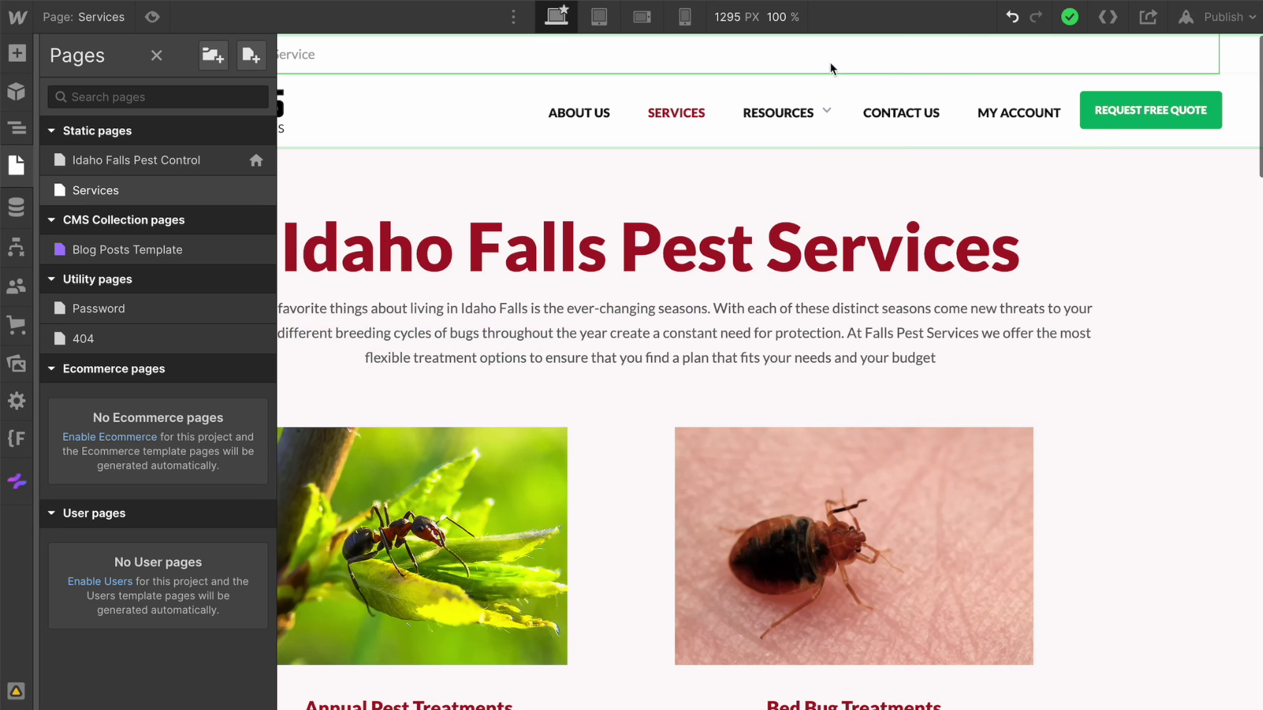
{"action": "left_click", "coordinate": [473, 237]}
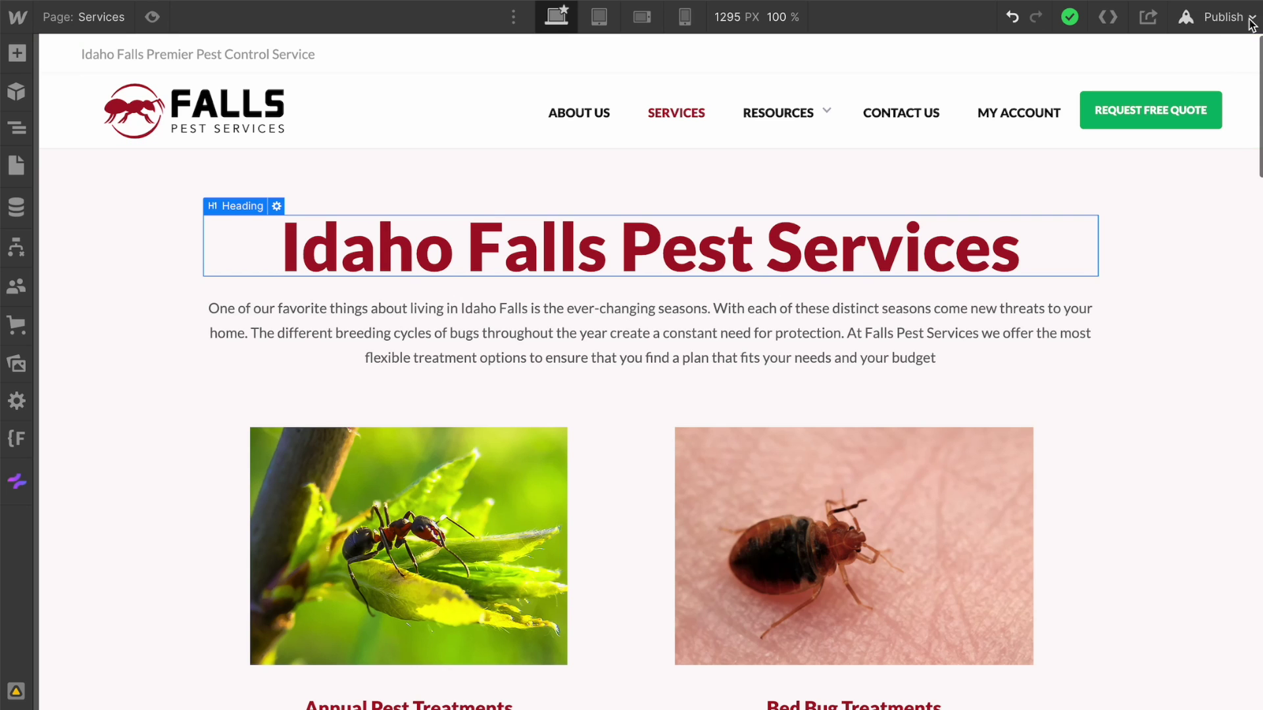
Step: Republish the site to its webflow.io domain and bring Semflow's SEO report back up
{"action": "left_click", "coordinate": [1225, 17]}
{"action": "left_click", "coordinate": [1160, 300]}
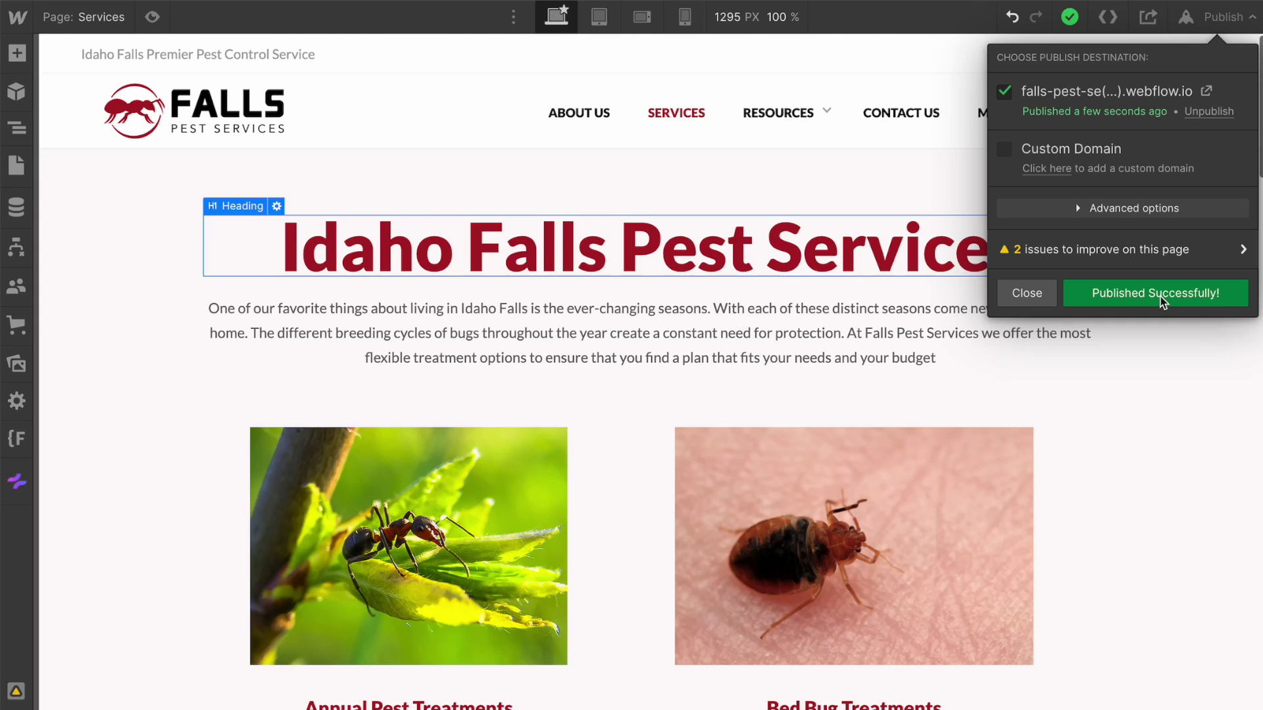
{"action": "left_click", "coordinate": [17, 481]}
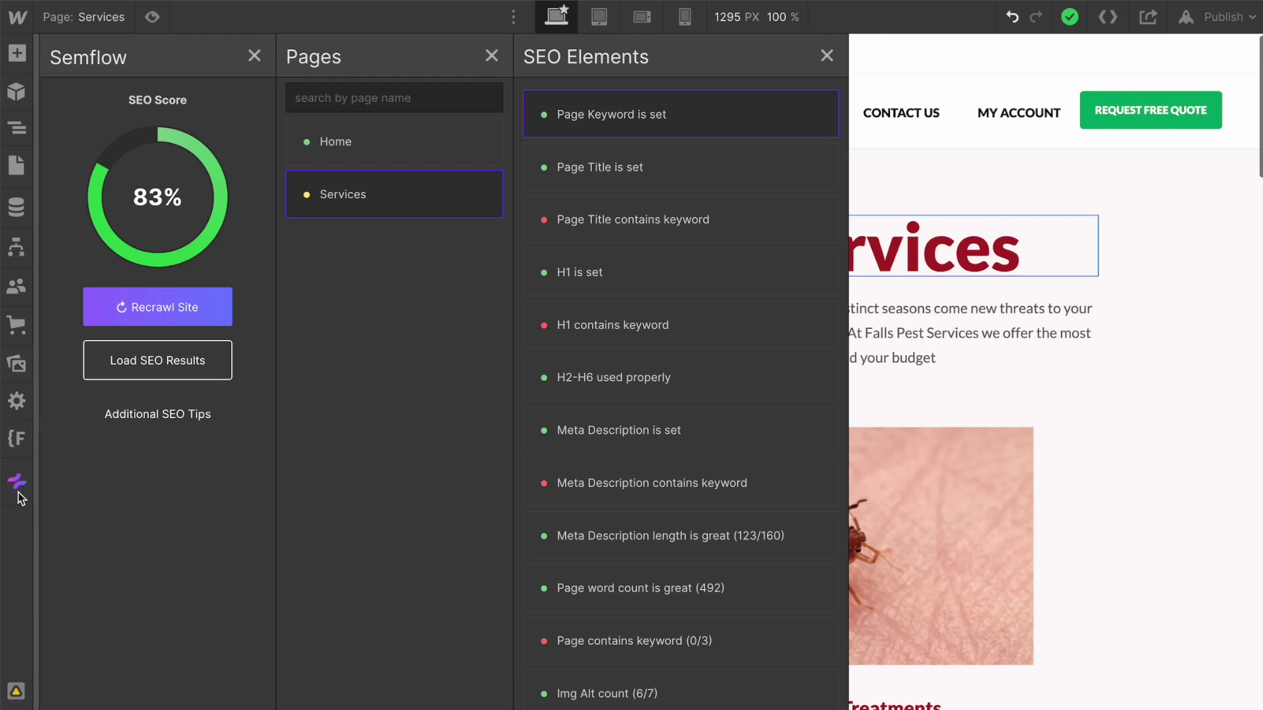
Step: Switch Semflow to Home and back to Services to refresh its score to 87%
{"action": "left_click", "coordinate": [335, 142]}
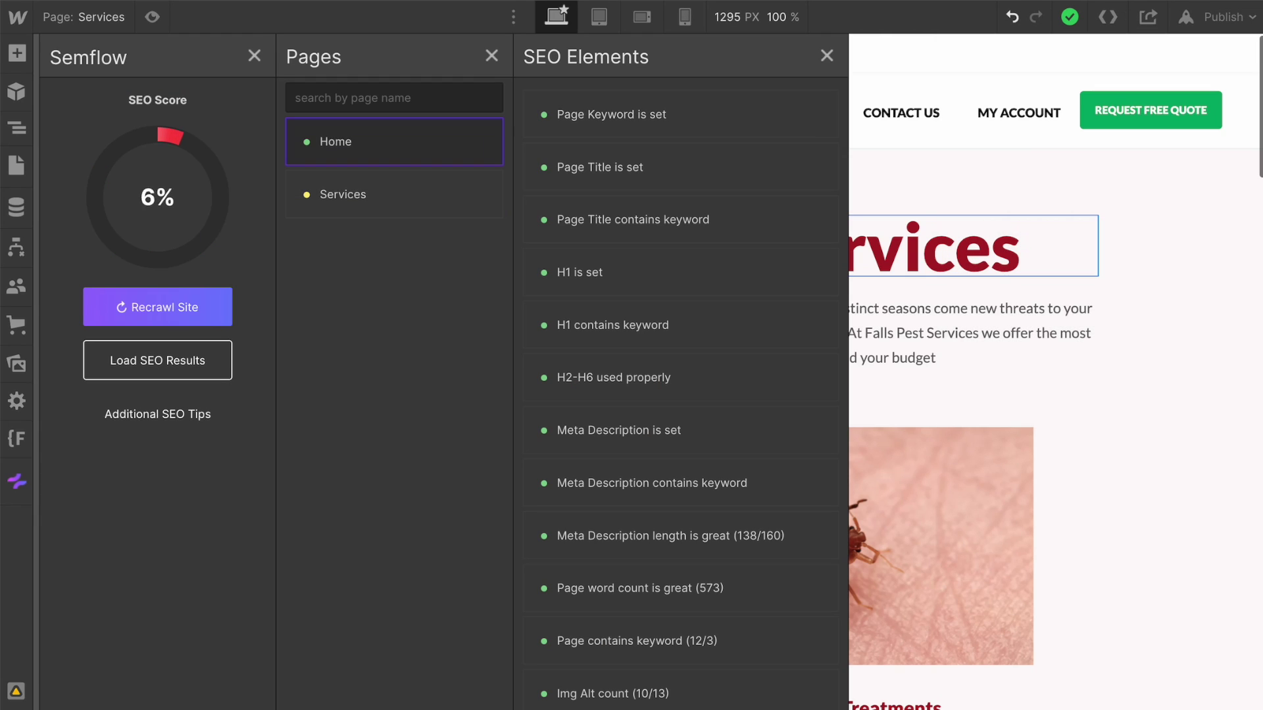
{"action": "left_click", "coordinate": [384, 192]}
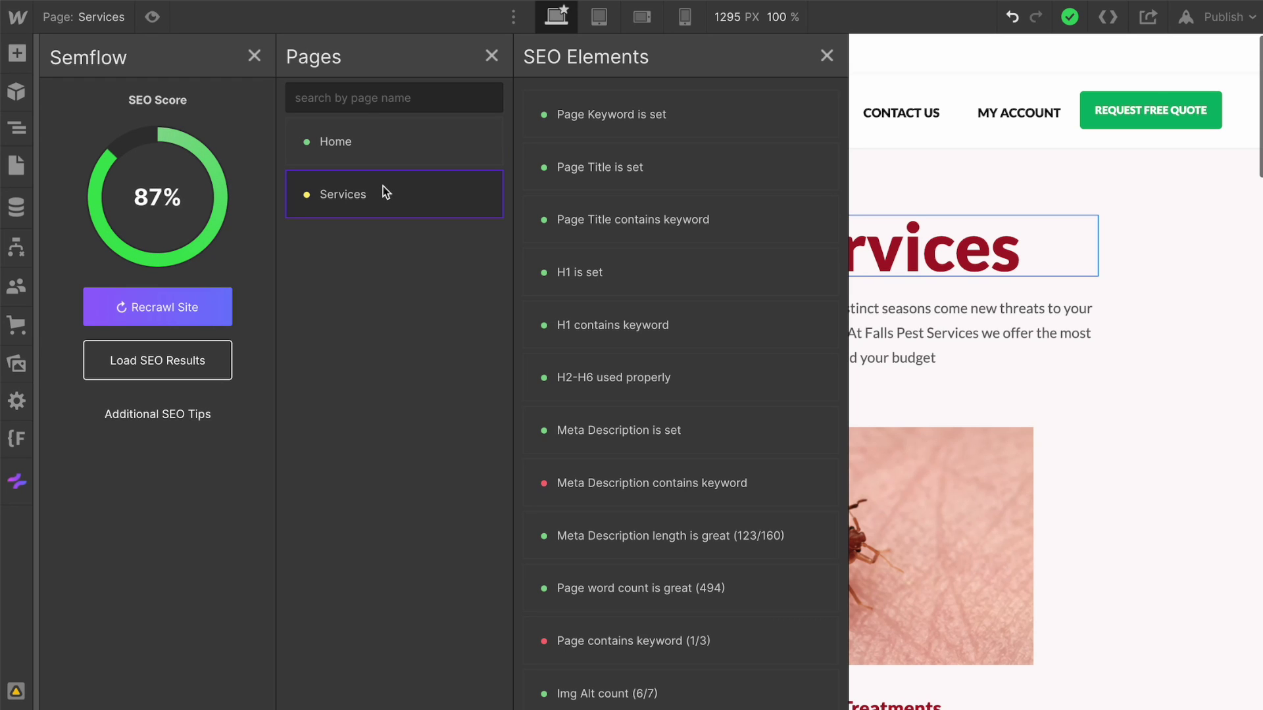